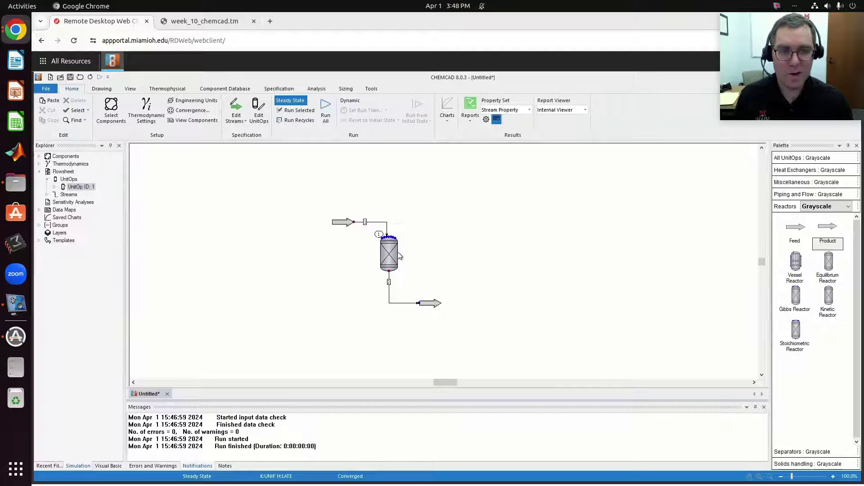
Review the reactor's results on the flowsheet and read the reactor problem instructions in the week_10_chemcad.tm document.
mouse_move(393, 257)
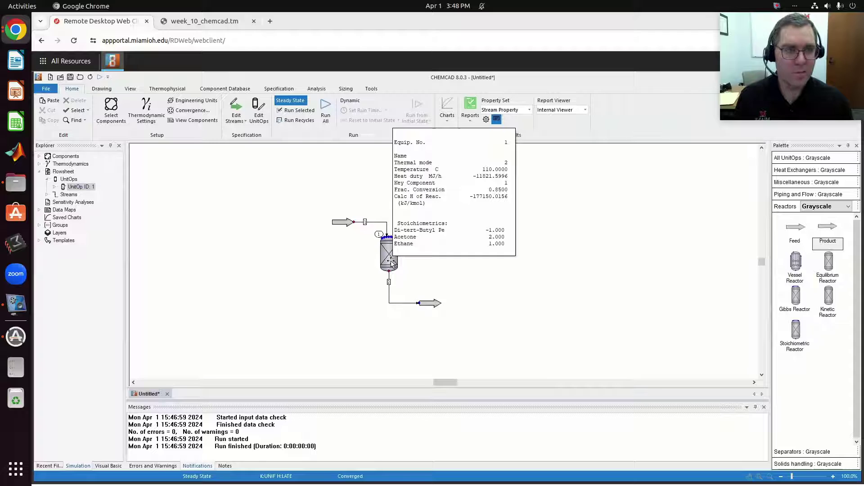
click(223, 21)
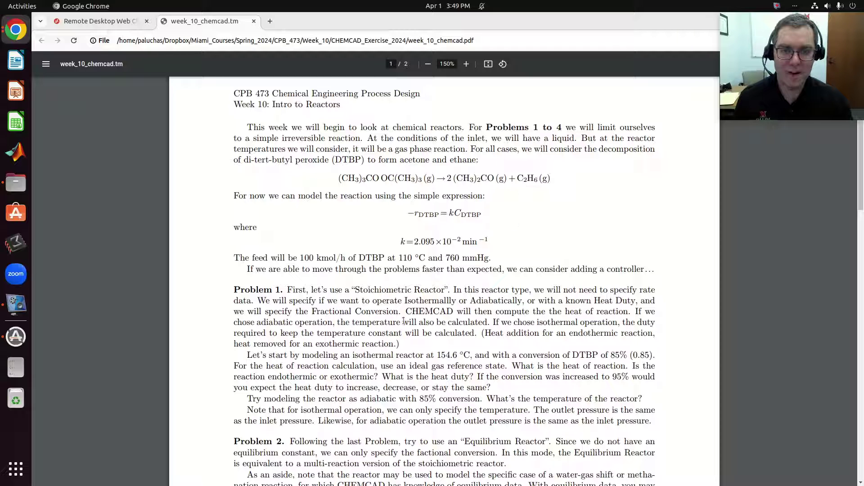
scroll(403, 329, down, 2)
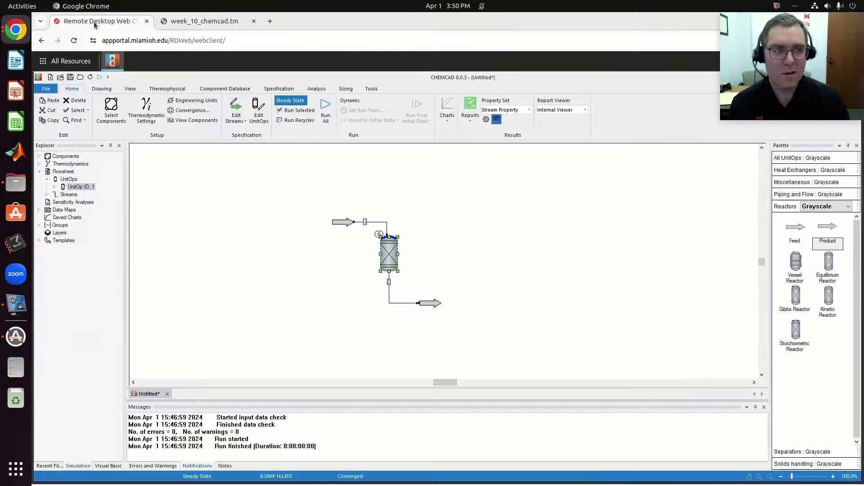
Switch back to CHEMCAD and delete the existing reactor between the feed and product streams.
click(95, 21)
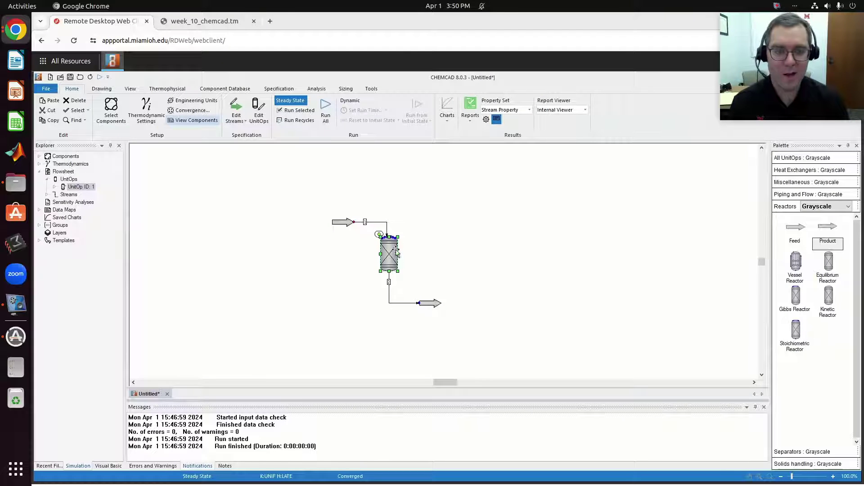
click(418, 269)
mouse_move(394, 265)
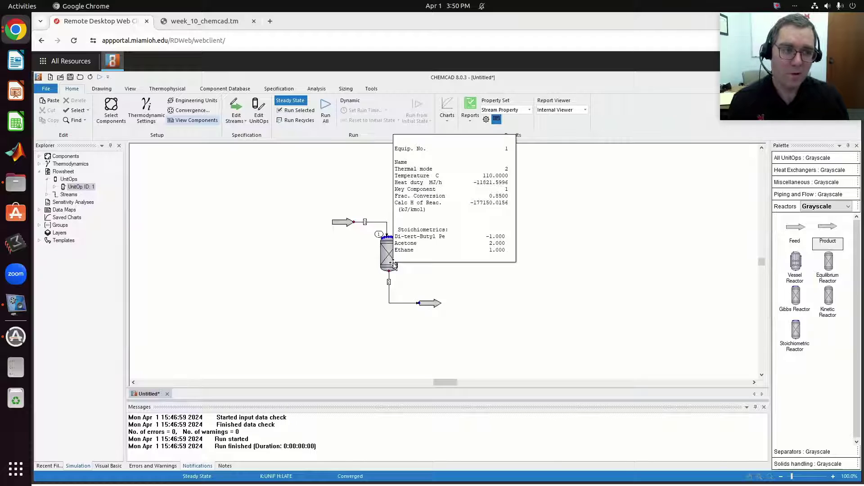
click(393, 269)
key(Delete)
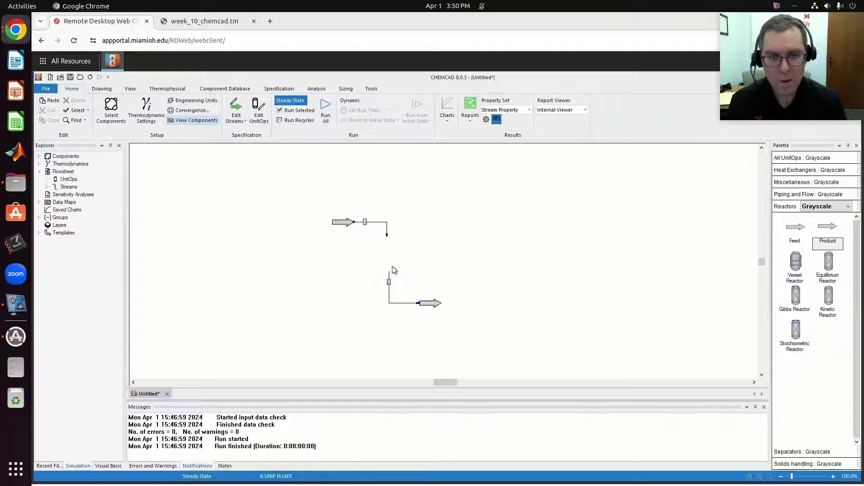
Place an Equilibrium Reactor in the gap between the two streams and connect the product stream to its outlet.
click(829, 271)
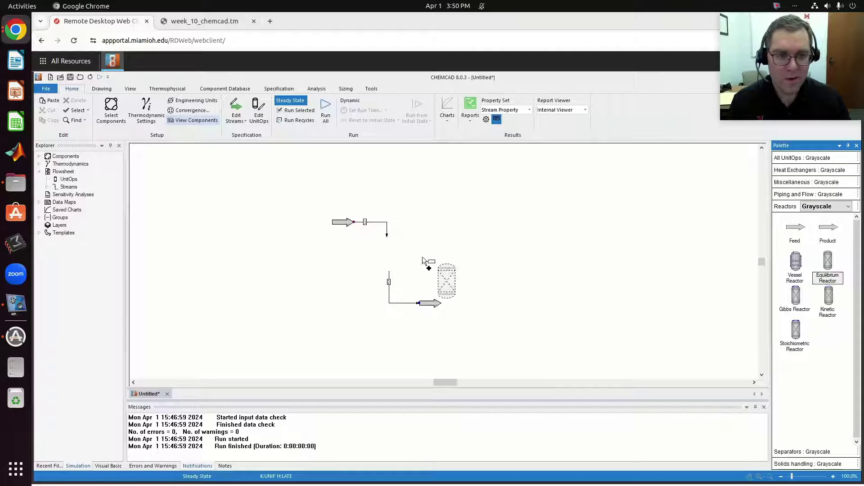
click(397, 238)
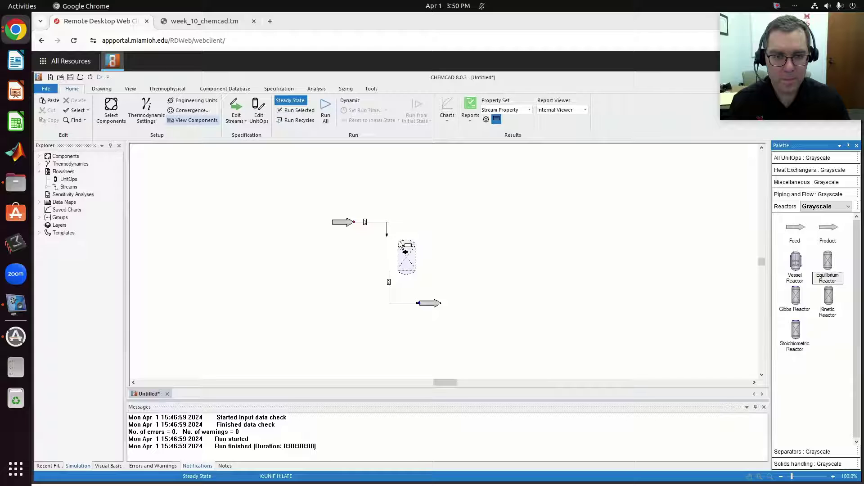
click(387, 233)
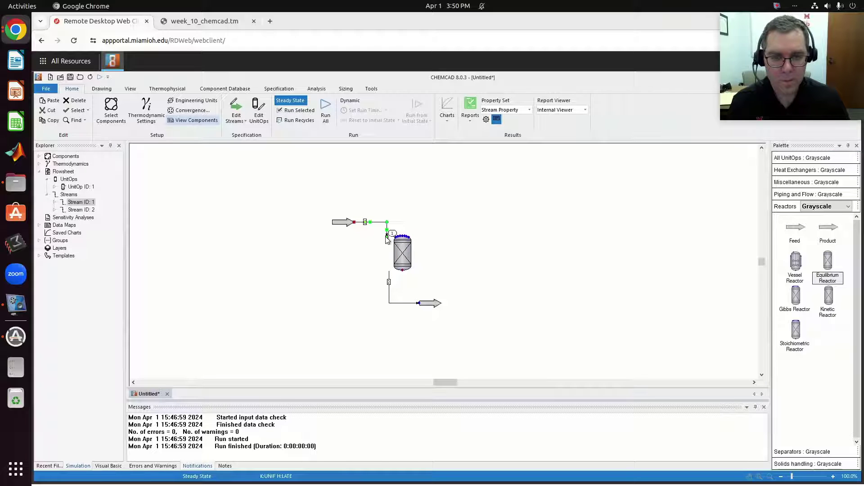
click(390, 296)
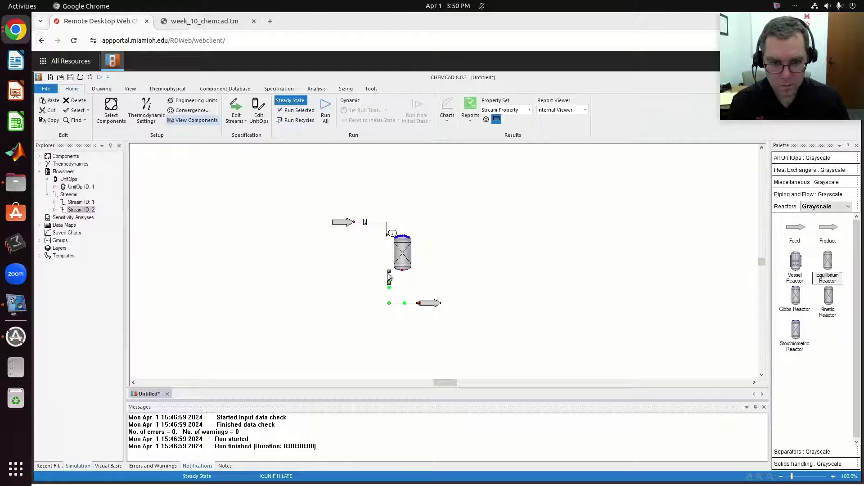
drag(400, 279, 401, 273)
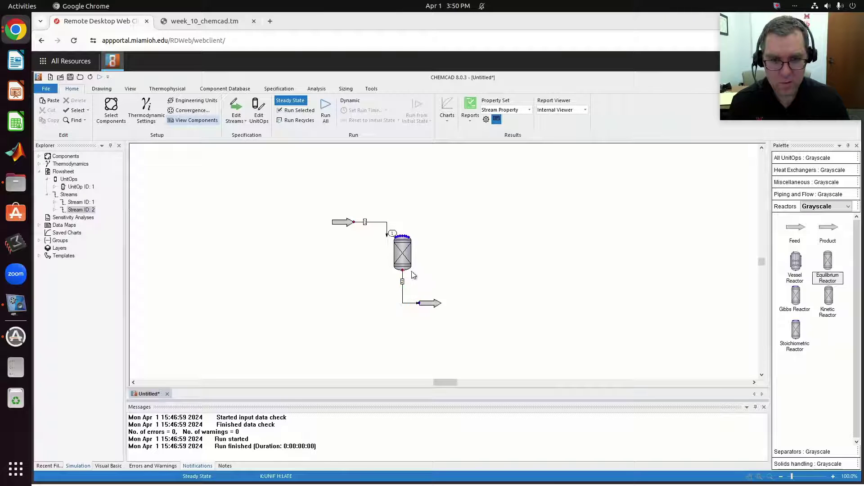
Check the feed stream's specifications and attach the feed stream to the equilibrium reactor's inlet.
double_click(339, 222)
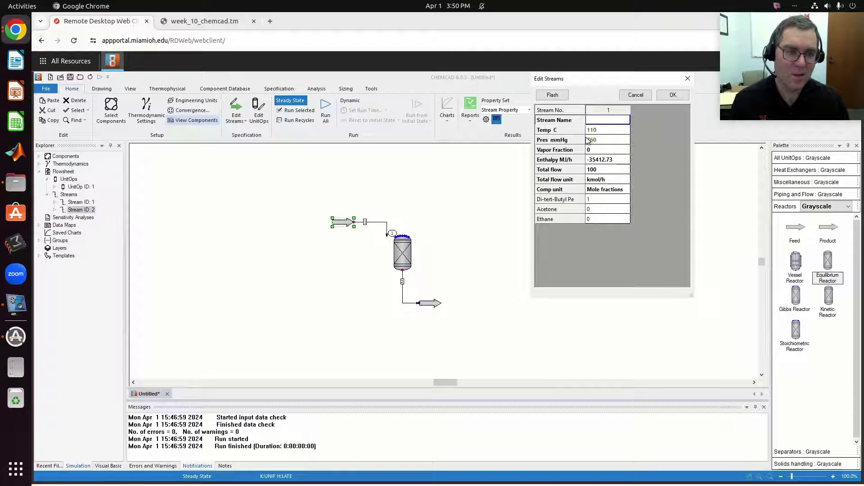
click(673, 95)
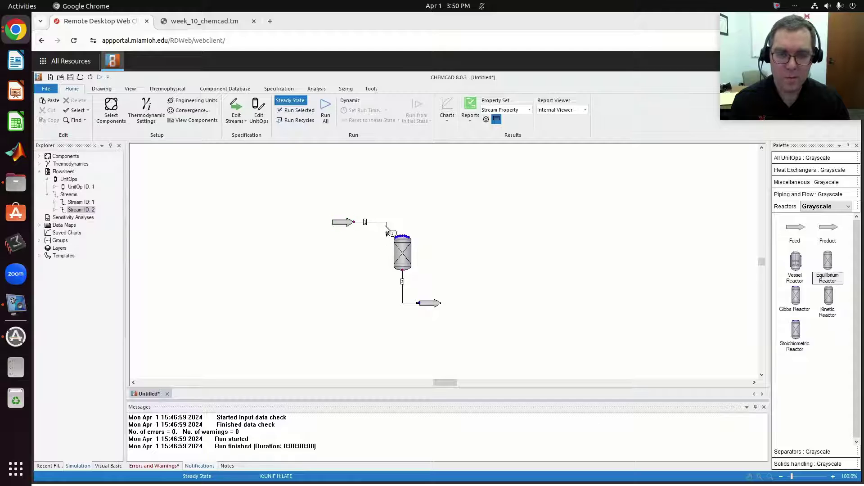
click(386, 232)
drag(387, 234, 402, 231)
Specify 1 reaction, the general equilibrium reactor type and vapor only for the equilibrium reactor.
double_click(406, 258)
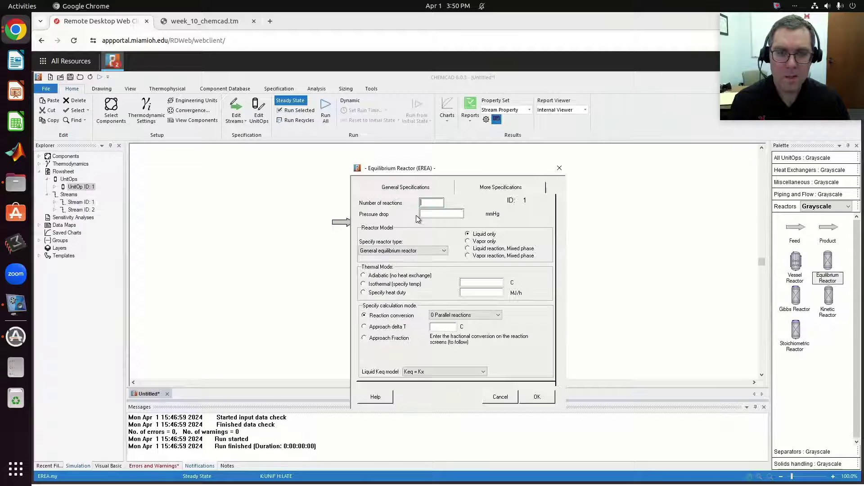
drag(442, 167, 376, 131)
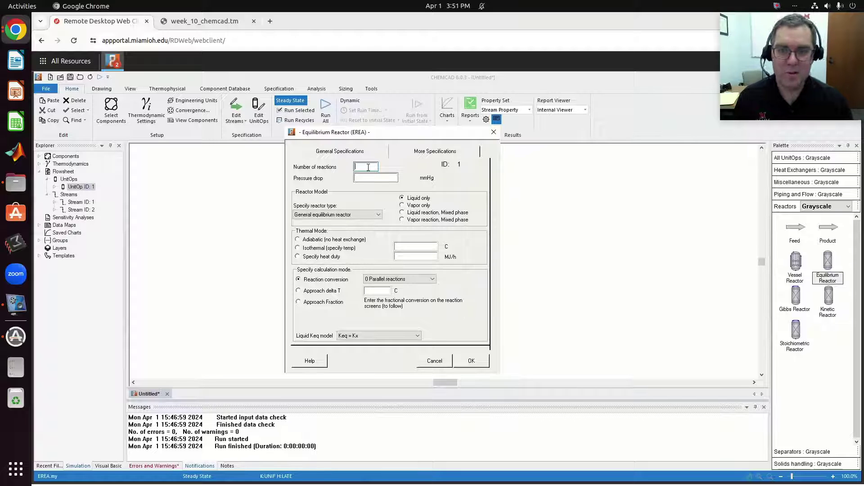
text(1)
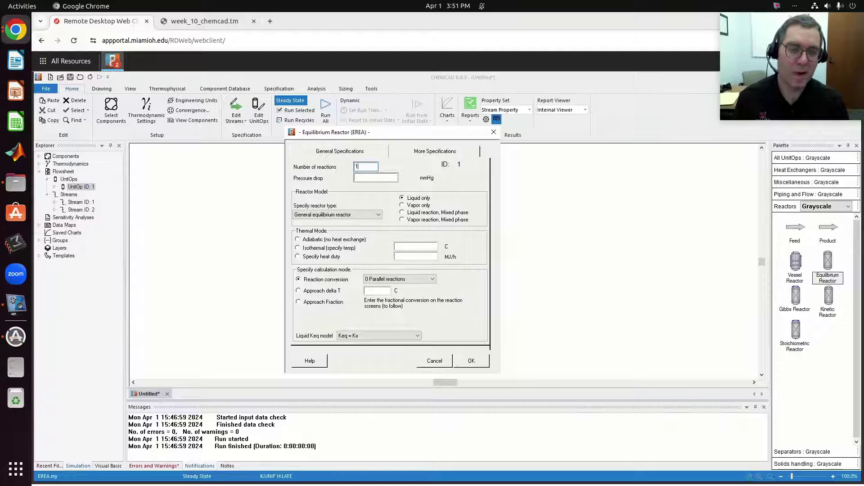
key(Tab)
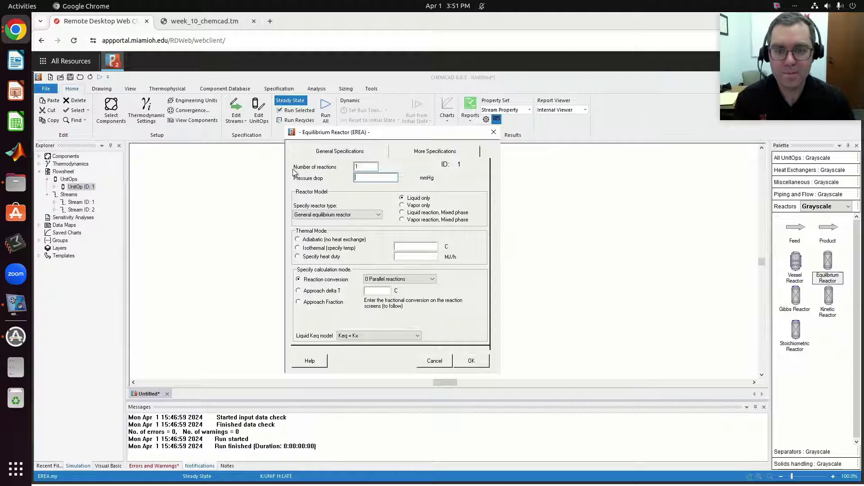
click(334, 215)
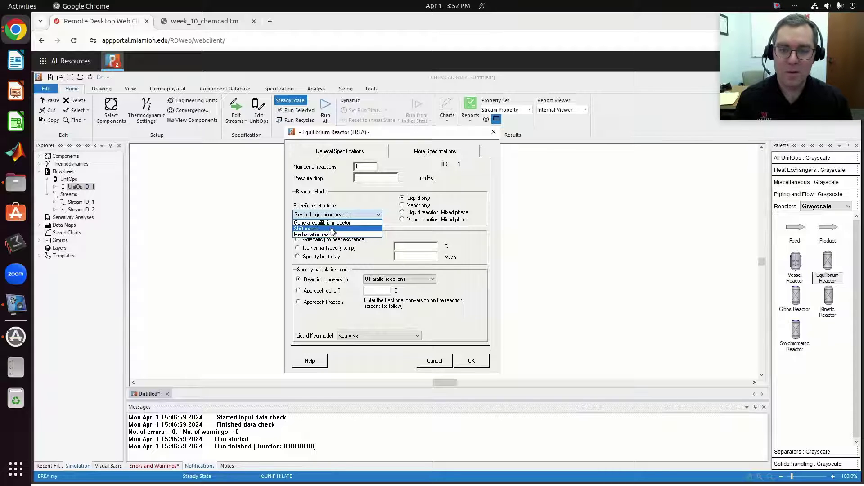
click(328, 224)
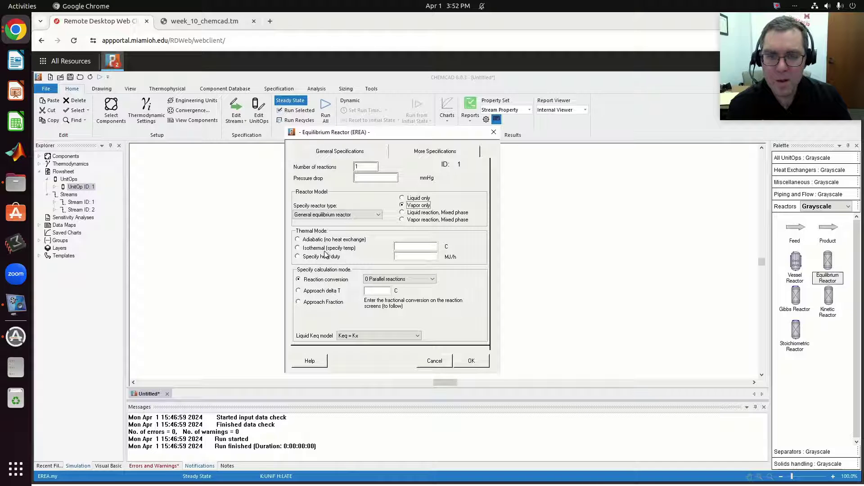
Look up the reactor temperature in the exercise document and set the thermal mode to isothermal at 154.6 °C.
click(216, 21)
scroll(363, 305, down, 3)
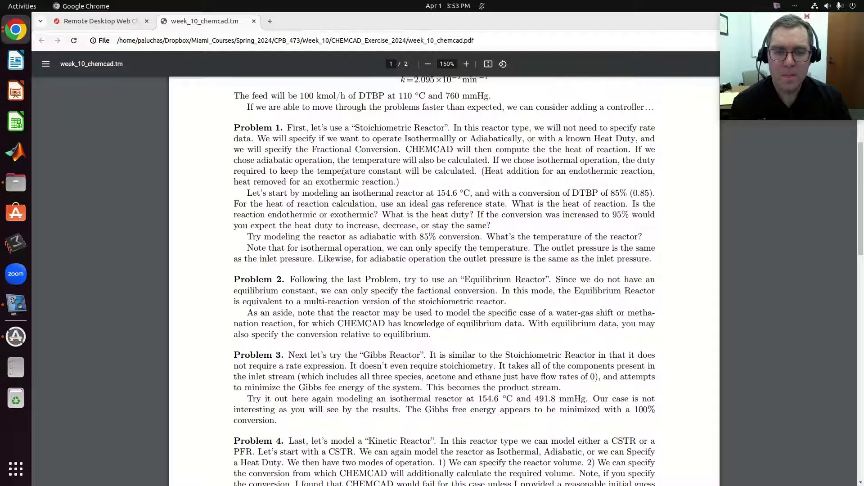
click(128, 23)
click(398, 247)
text(154.6)
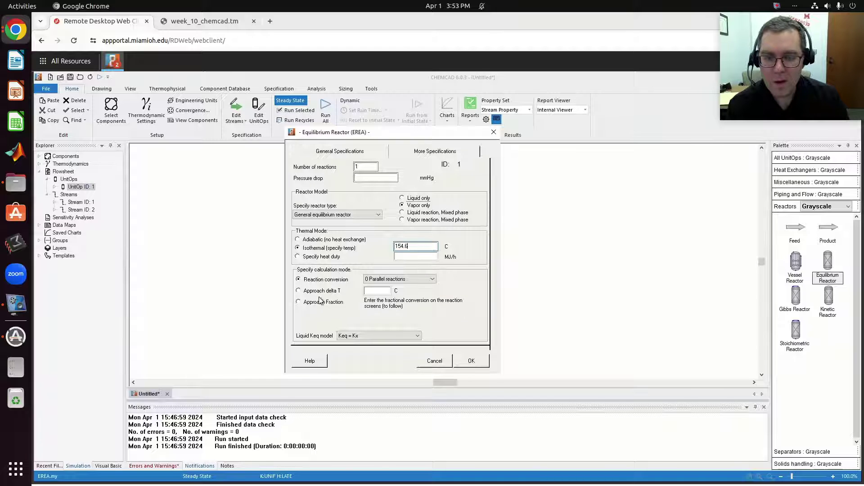
Compare the calculation mode options and choose reaction conversion with parallel reactions.
click(392, 279)
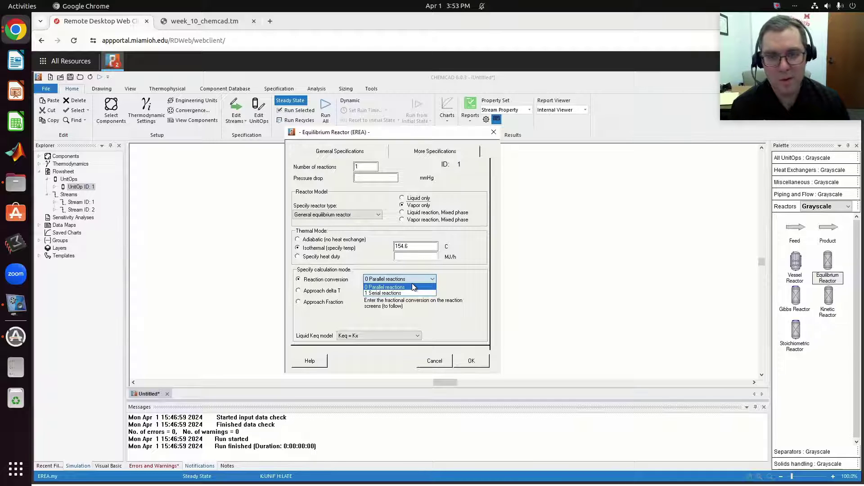
click(458, 277)
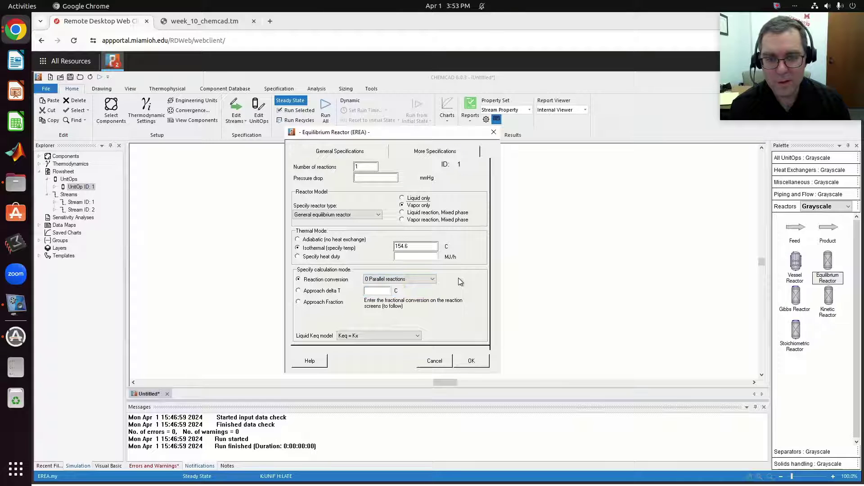
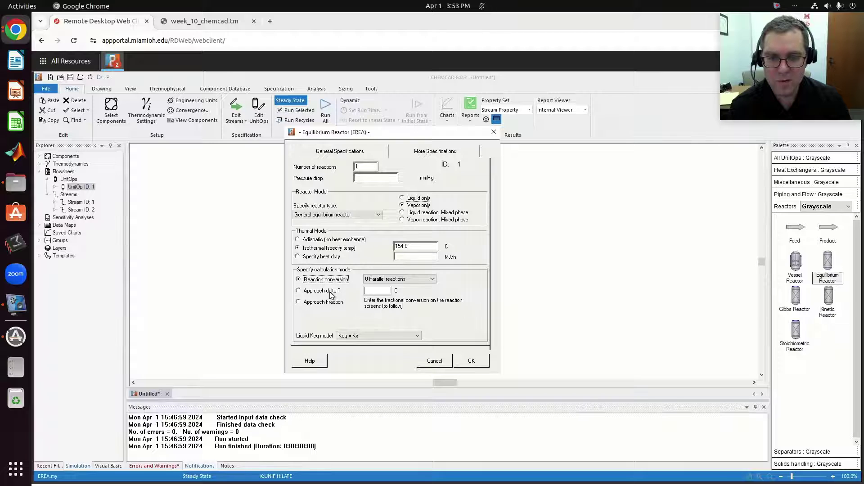
click(331, 295)
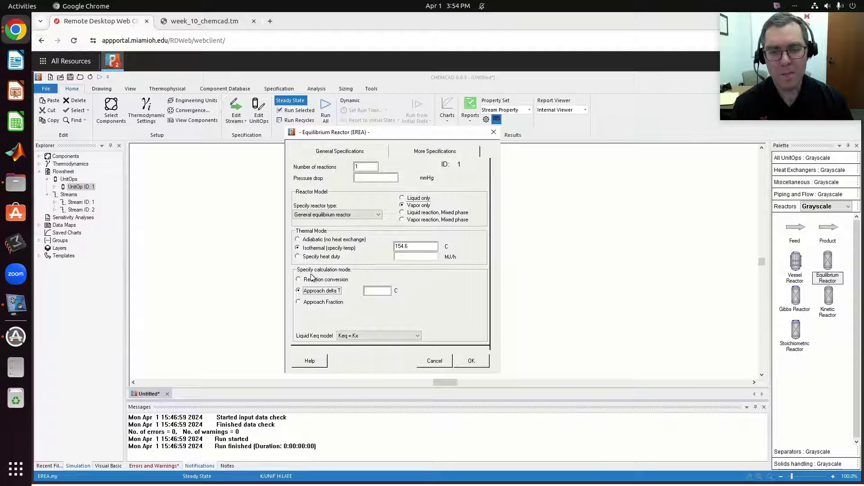
click(315, 279)
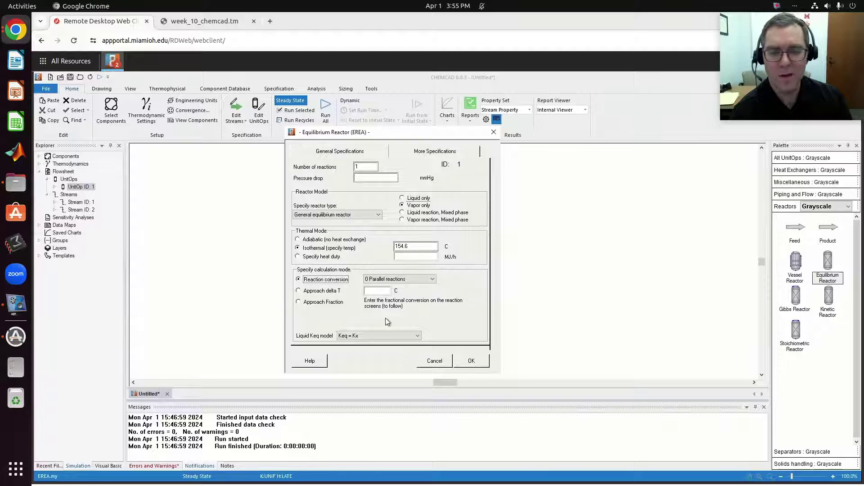
Review the reactor's additional specifications and accept the reactor settings to continue to the equilibrium data.
click(439, 151)
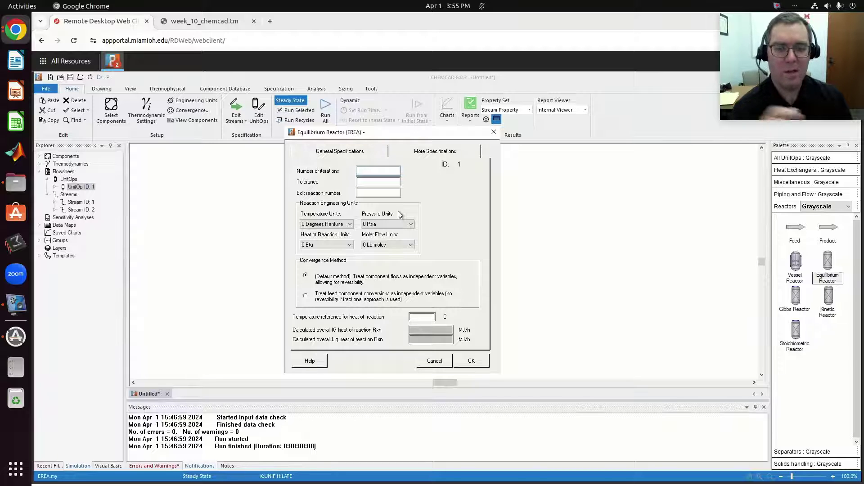
click(365, 152)
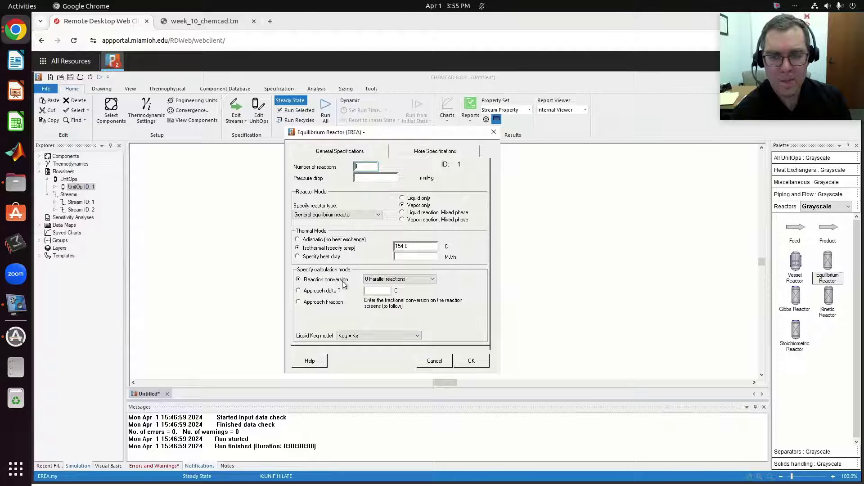
click(472, 361)
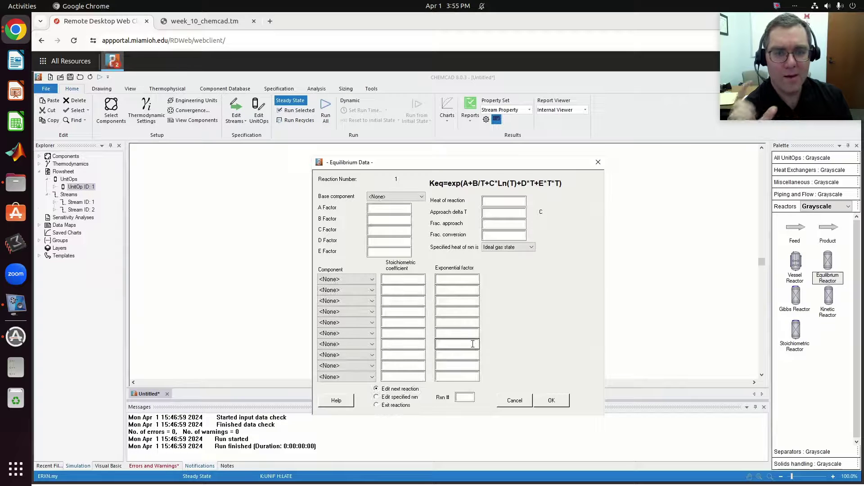
Choose Di-tert-Butyl Pe as the base component of reaction 1 and set its fractional conversion to 0.85.
drag(445, 161, 446, 134)
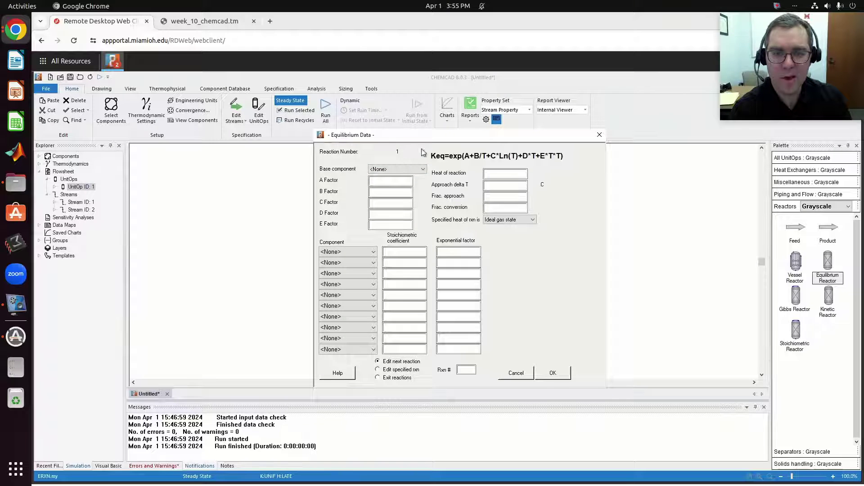
click(402, 169)
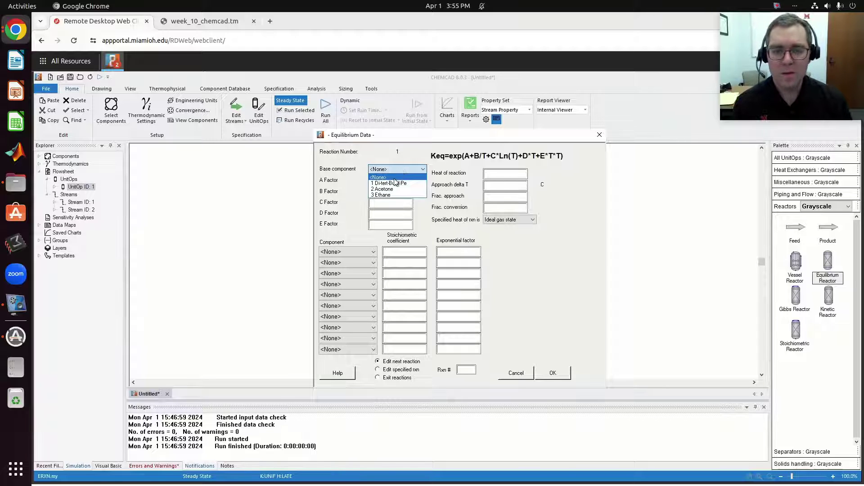
click(395, 184)
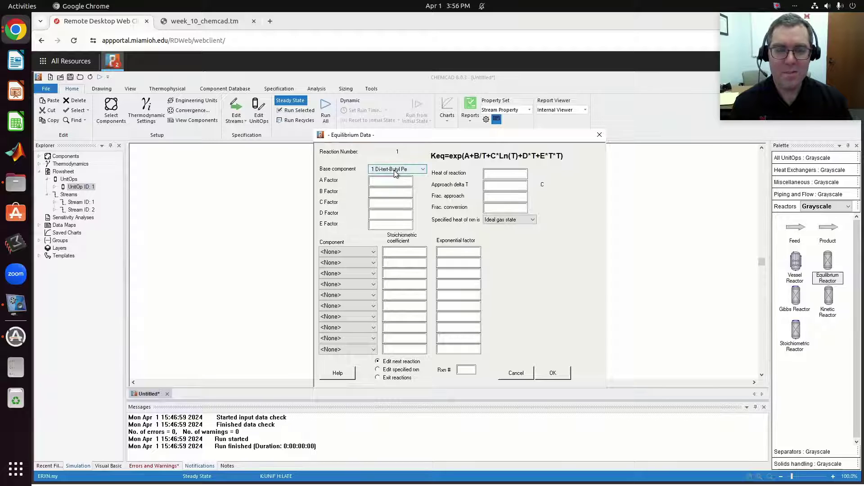
click(379, 192)
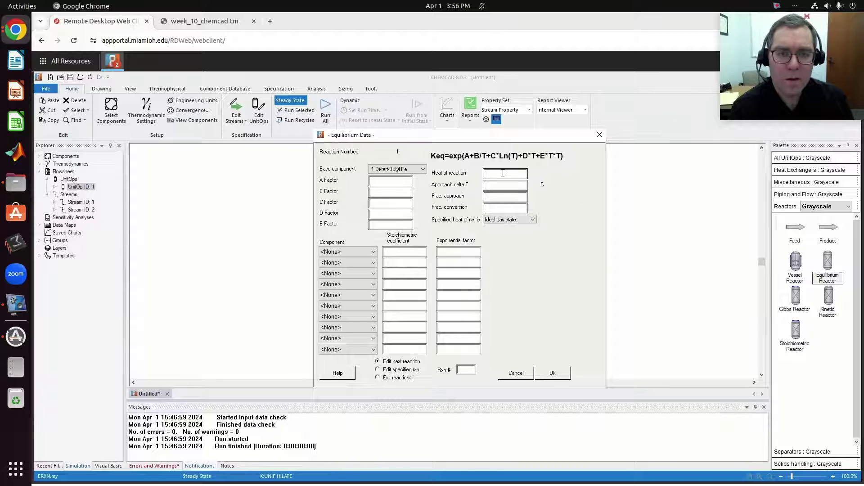
click(494, 208)
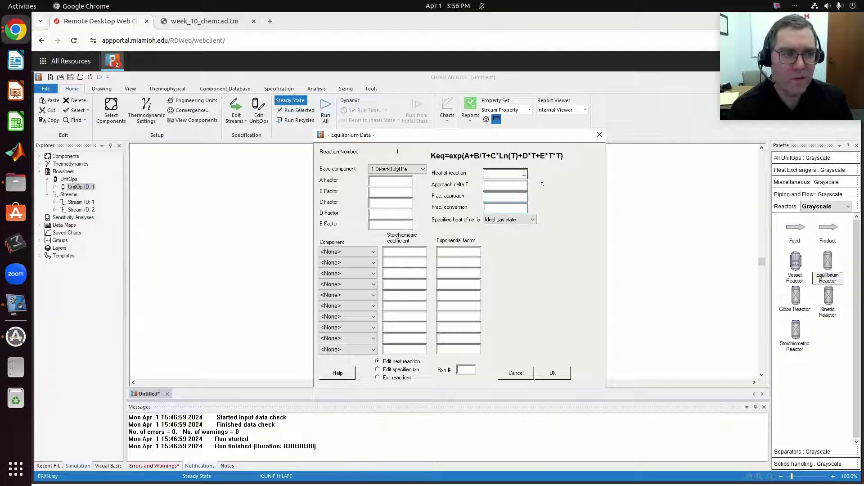
text(0.85)
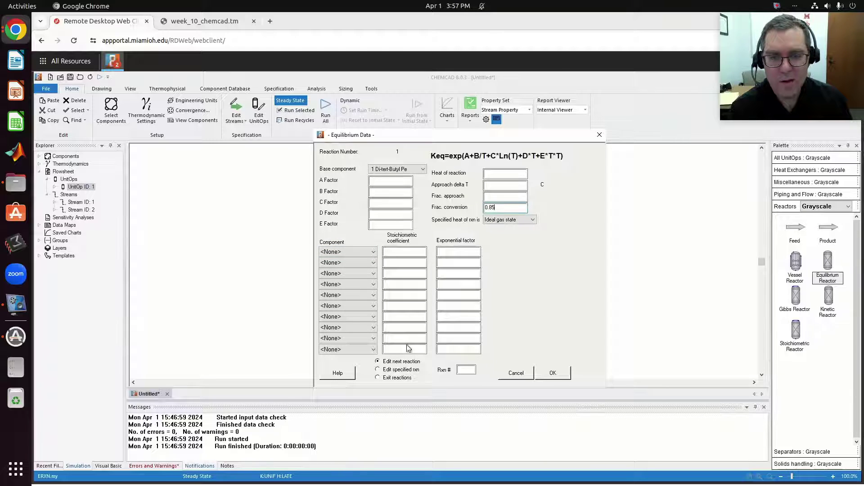
Add Di-tert-Butyl Pe with stoichiometric coefficient -1, plus Acetone and Ethane, as the components of reaction 1.
click(370, 252)
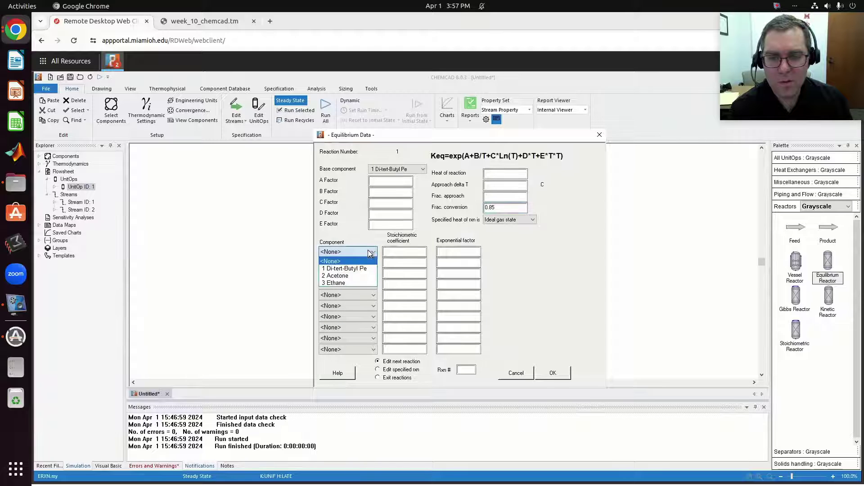
click(365, 268)
click(406, 251)
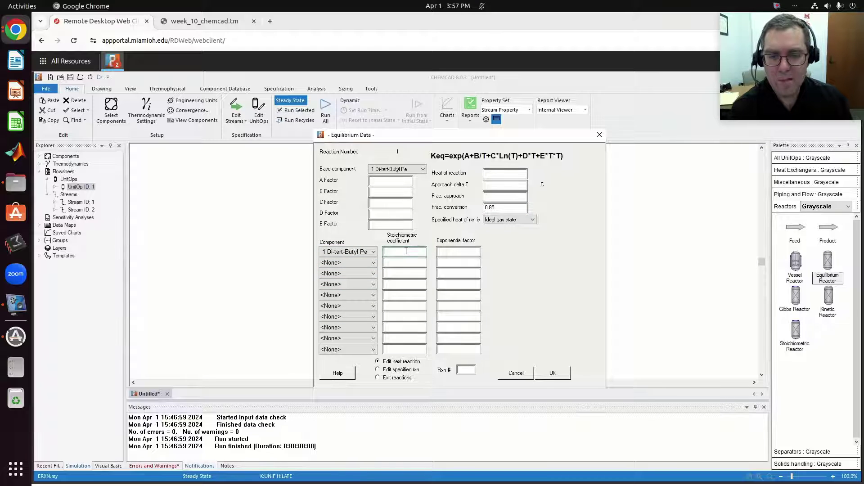
text(-1)
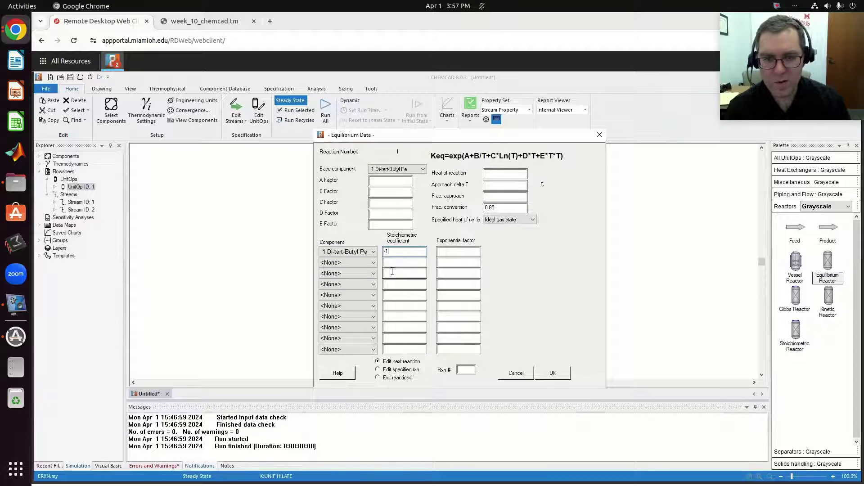
click(358, 263)
click(358, 286)
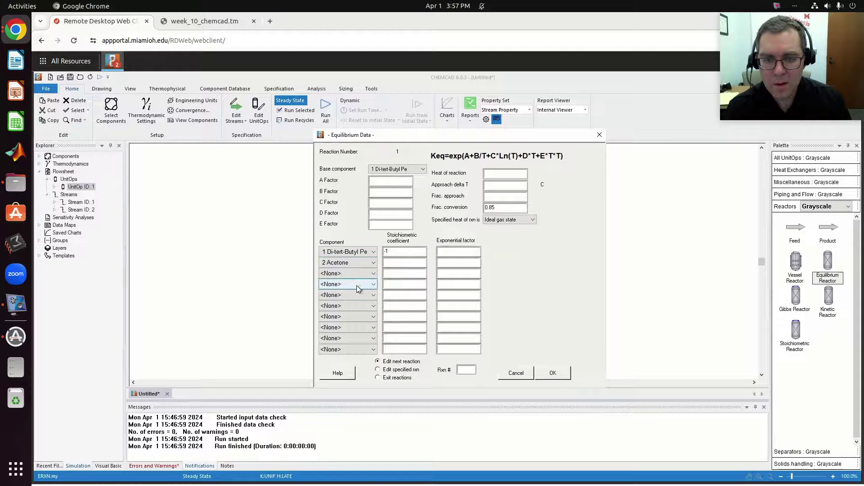
click(349, 272)
click(352, 303)
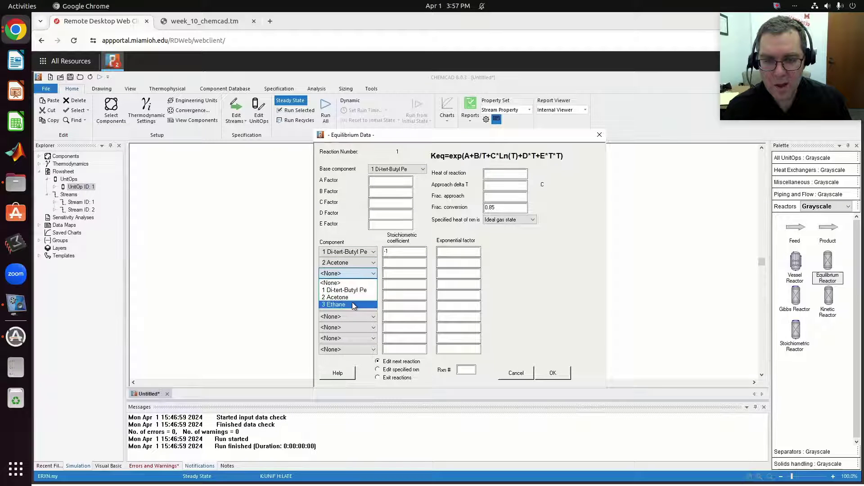
Look up the reaction equation in the exercise document, set the coefficients of Acetone to 2 and Ethane to 1, and accept the equilibrium data.
click(404, 263)
click(192, 24)
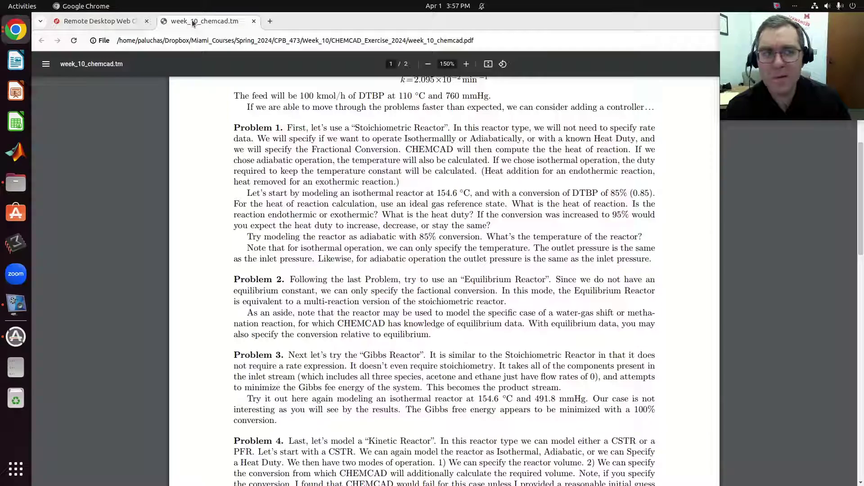
scroll(460, 185, up, 5)
scroll(460, 185, up, 1)
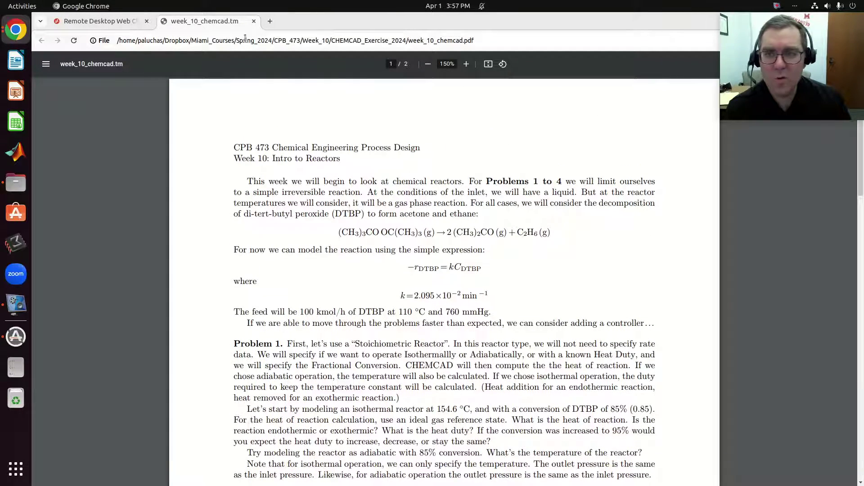
click(127, 24)
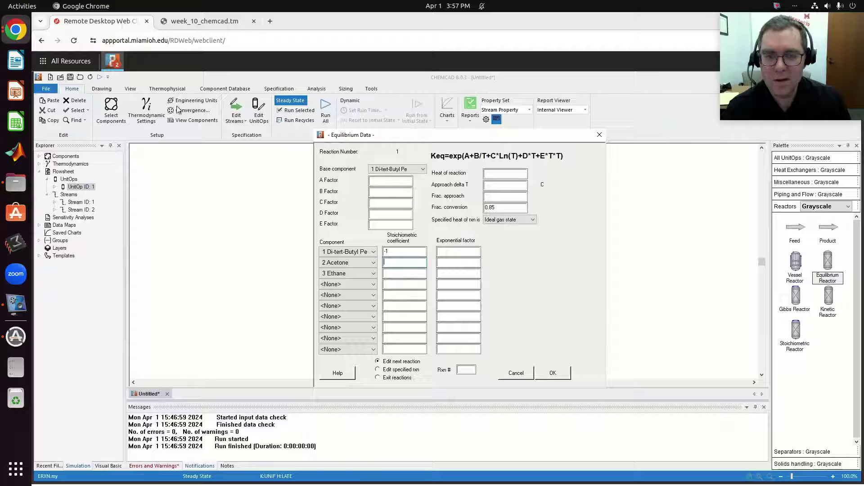
text(2)
click(393, 274)
text(1)
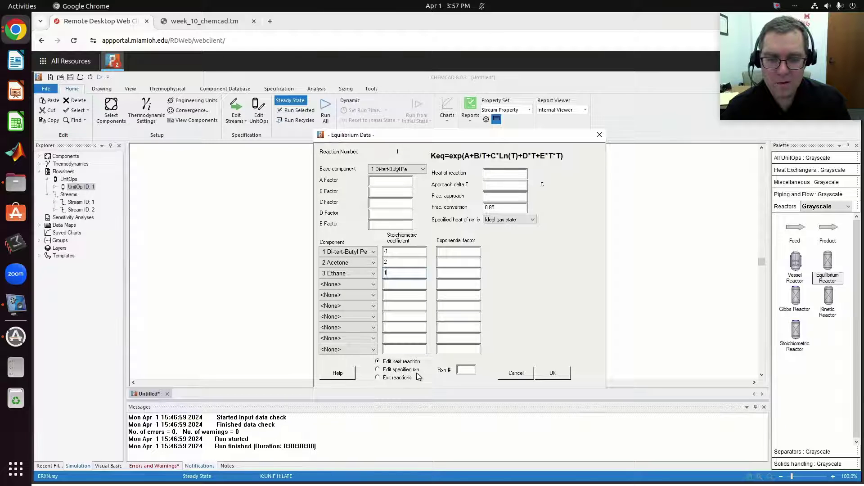
click(552, 373)
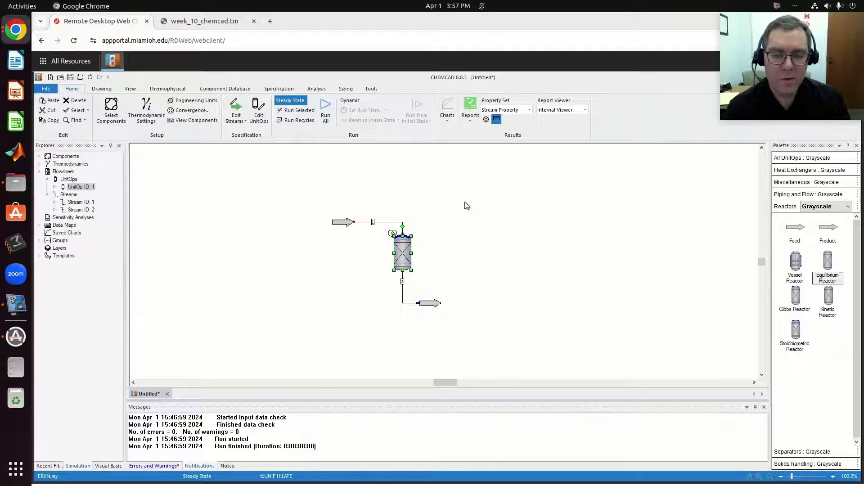
Run the reactor simulation and examine the product stream's temperature, pressure and component flows.
click(292, 114)
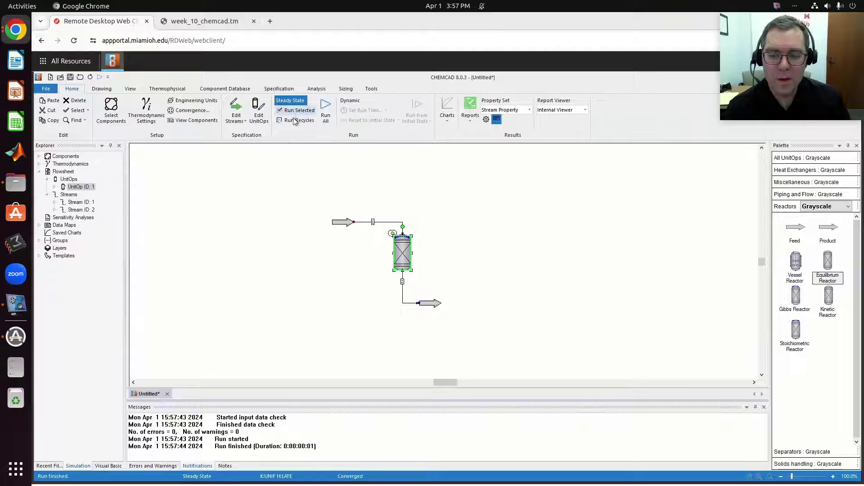
double_click(432, 302)
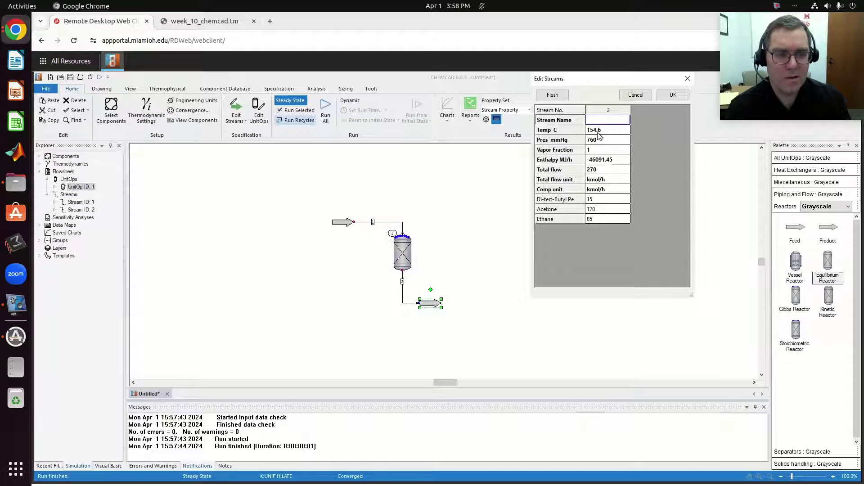
click(674, 95)
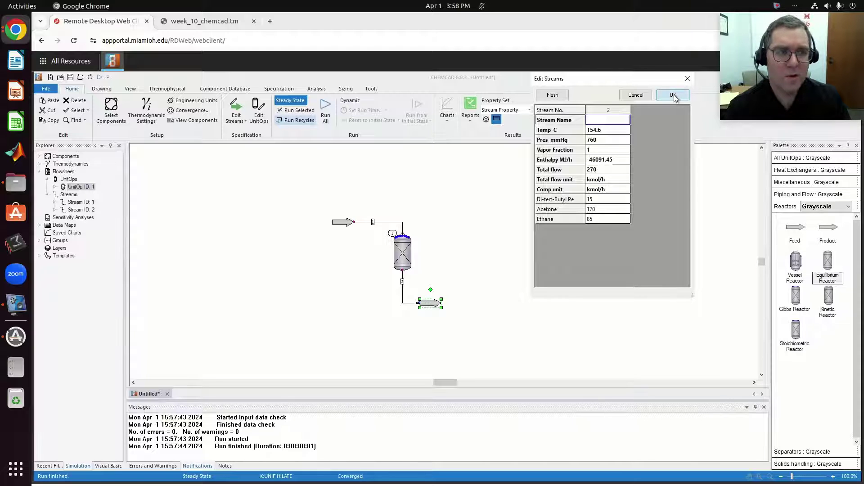
Reopen the Equilibrium Reactor's specifications to check its calculated heat duty and continue to the equilibrium data.
click(397, 258)
double_click(398, 258)
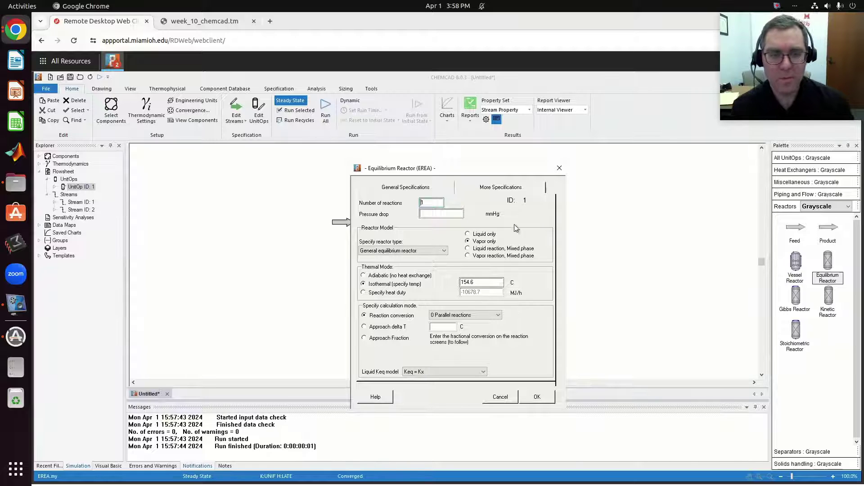
drag(517, 168, 513, 137)
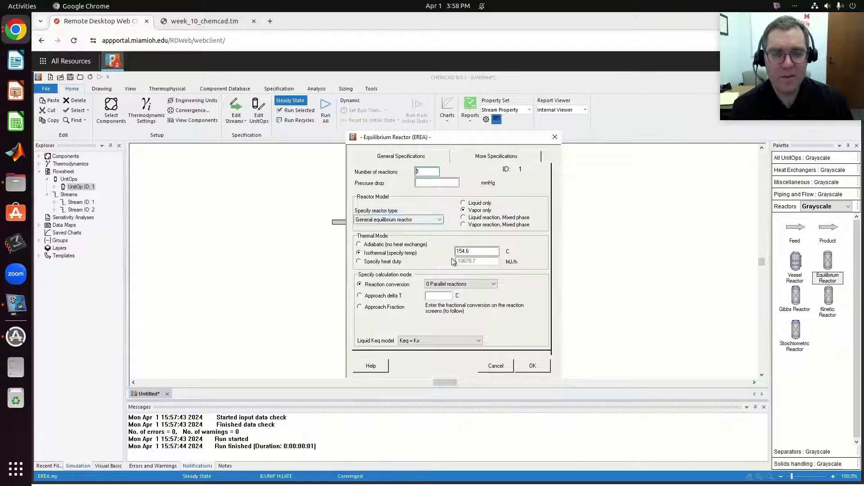
click(533, 367)
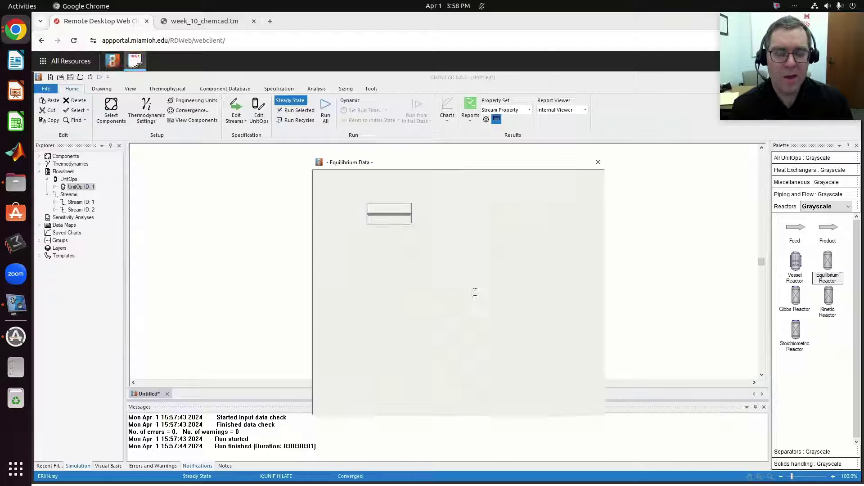
Review the equilibrium constant factors, approach delta T and fractional conversion of reaction 1, and close the equilibrium data.
click(394, 210)
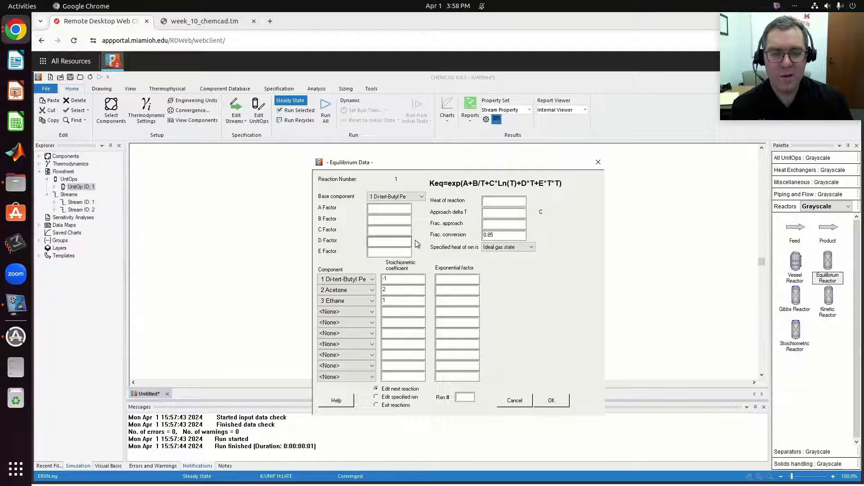
click(489, 236)
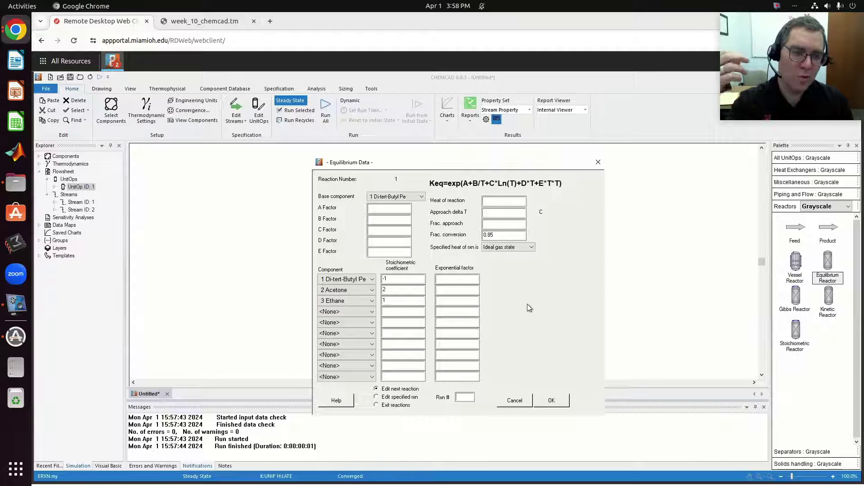
click(496, 216)
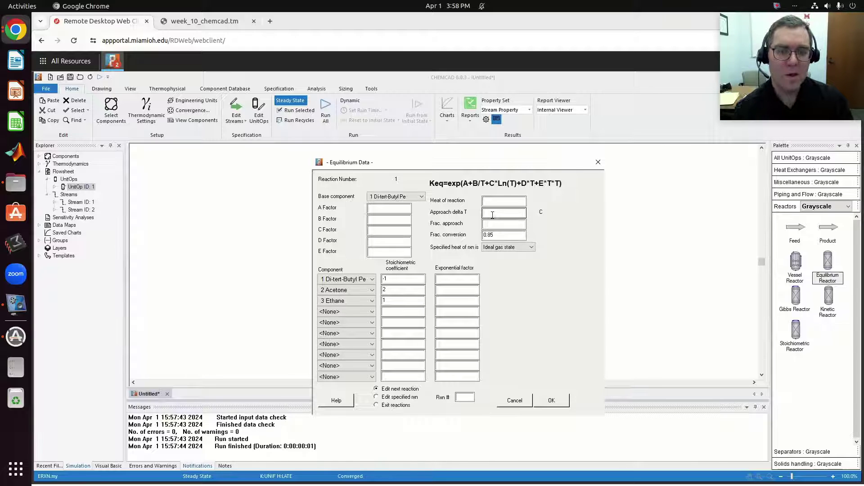
click(492, 215)
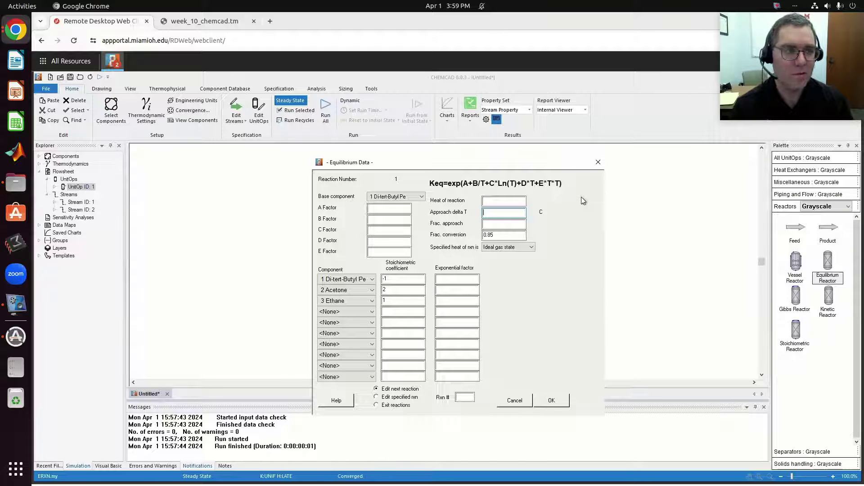
click(550, 400)
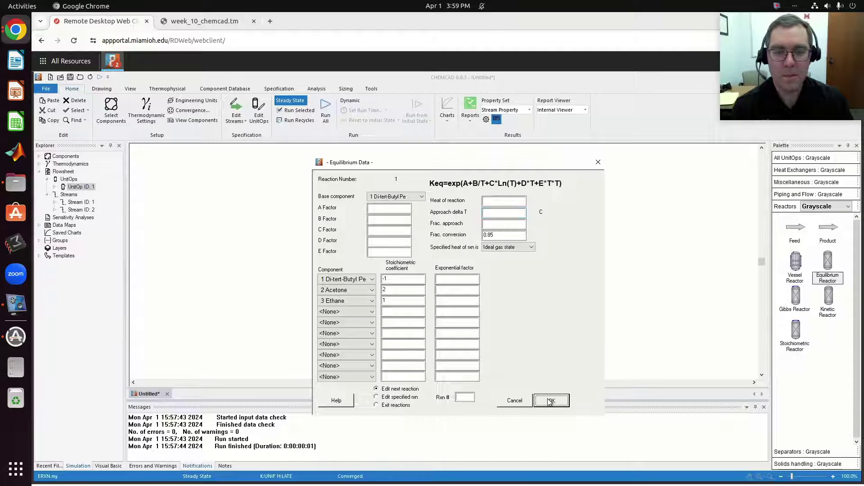
Reread the Problem 2 instructions in the exercise document and return to the CHEMCAD flowsheet.
click(226, 24)
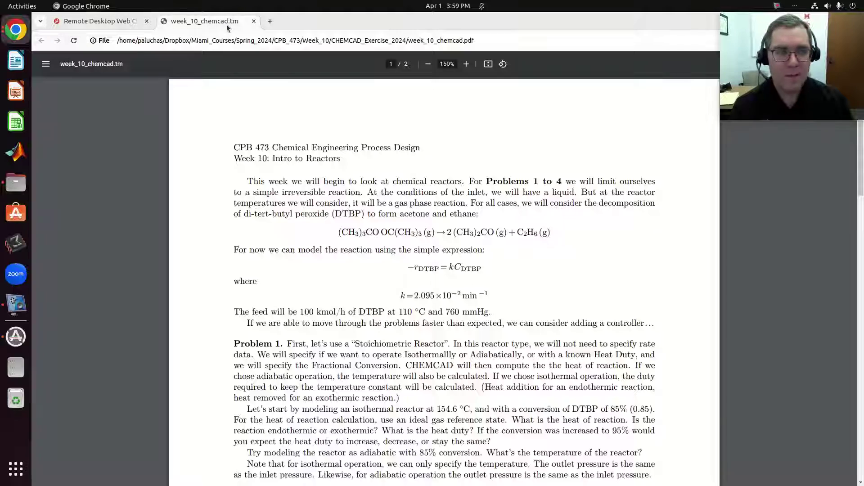
scroll(430, 318, down, 5)
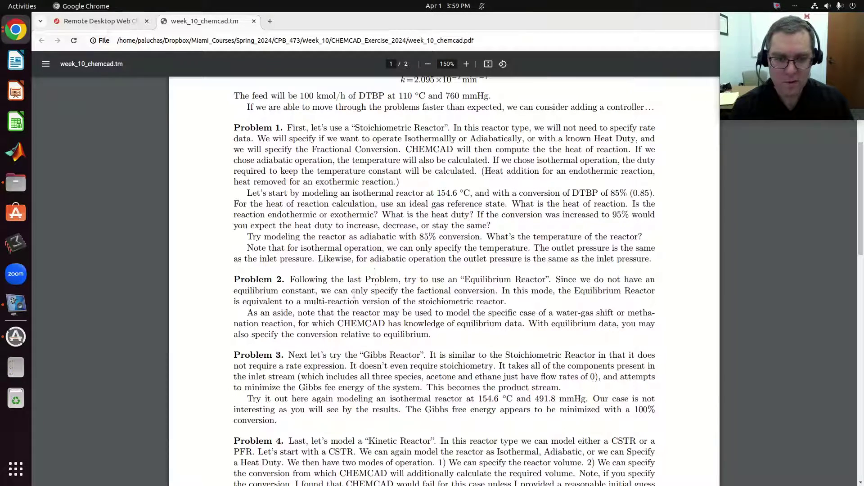
click(141, 24)
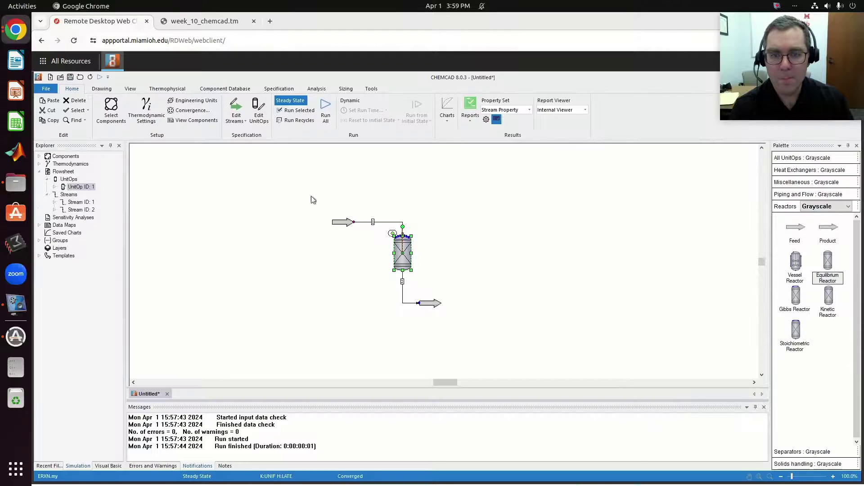
Switch the Equilibrium Reactor's thermal mode to adiabatic, keep the reaction data, and run the whole flowsheet.
double_click(406, 254)
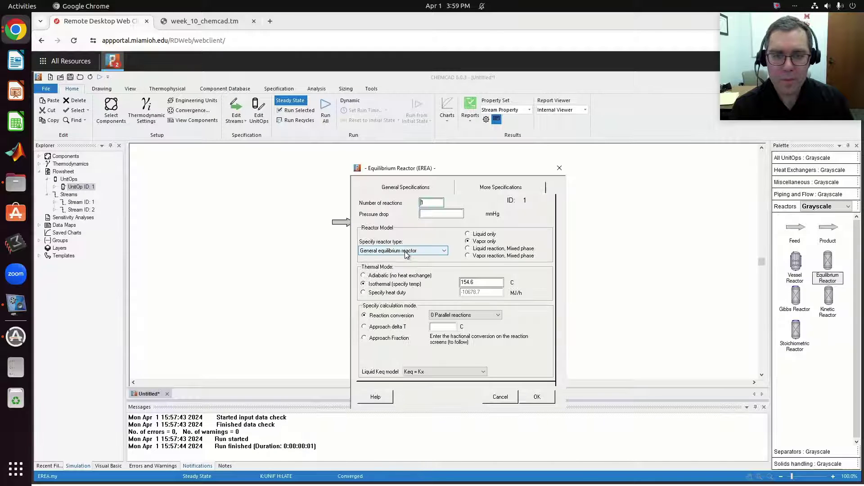
click(377, 276)
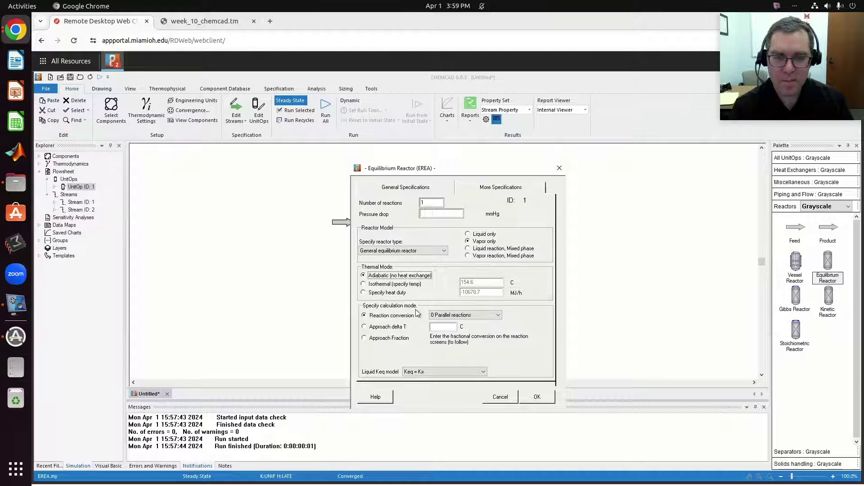
click(546, 402)
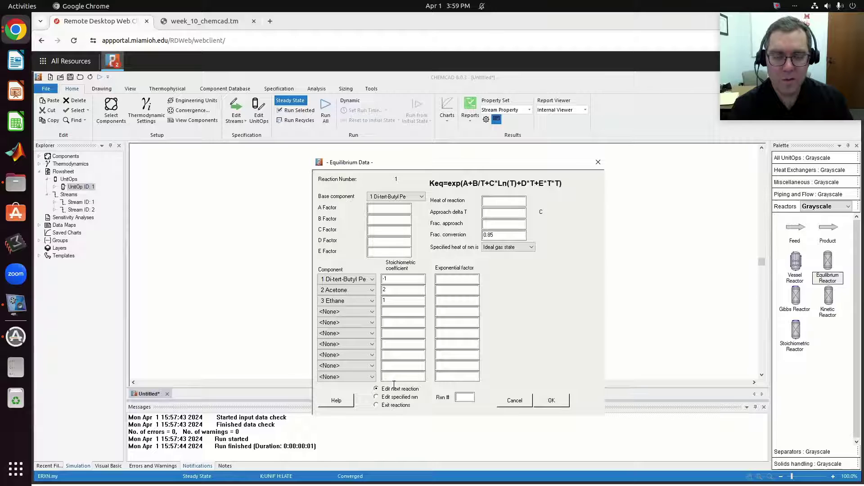
click(550, 401)
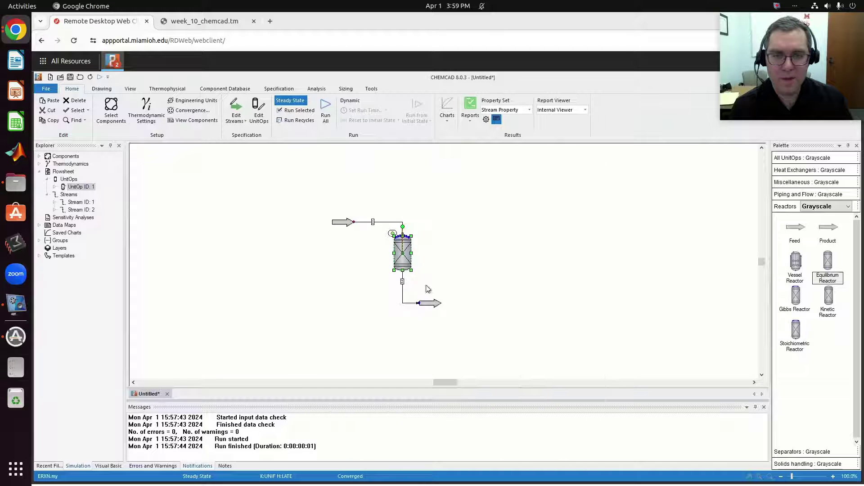
click(325, 110)
Check the adiabatic reactor's calculated temperature, accept its settings and rerun the flowsheet.
double_click(406, 258)
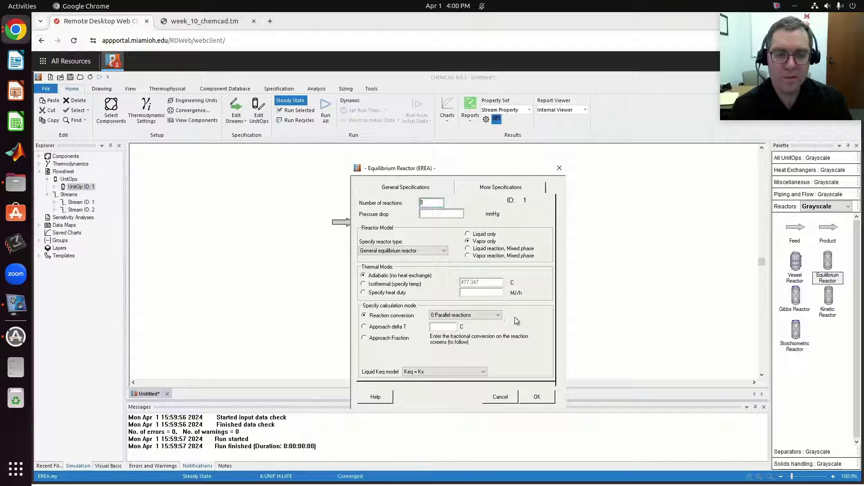
click(537, 397)
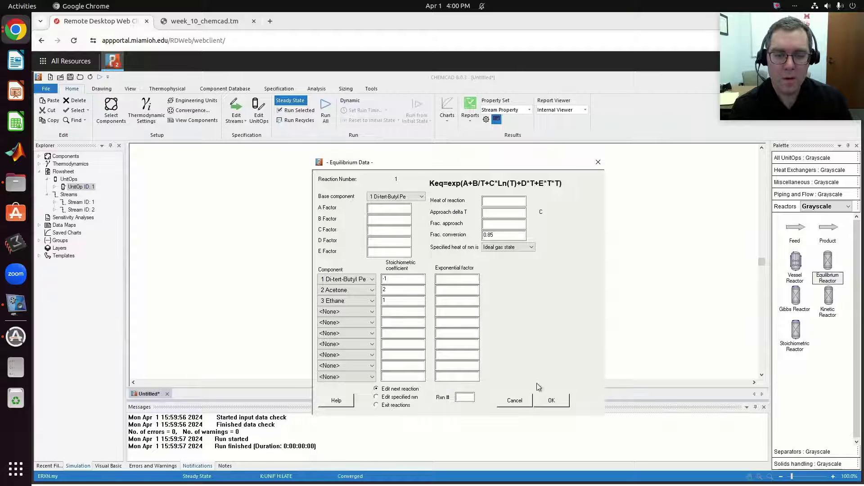
click(552, 401)
key(F9)
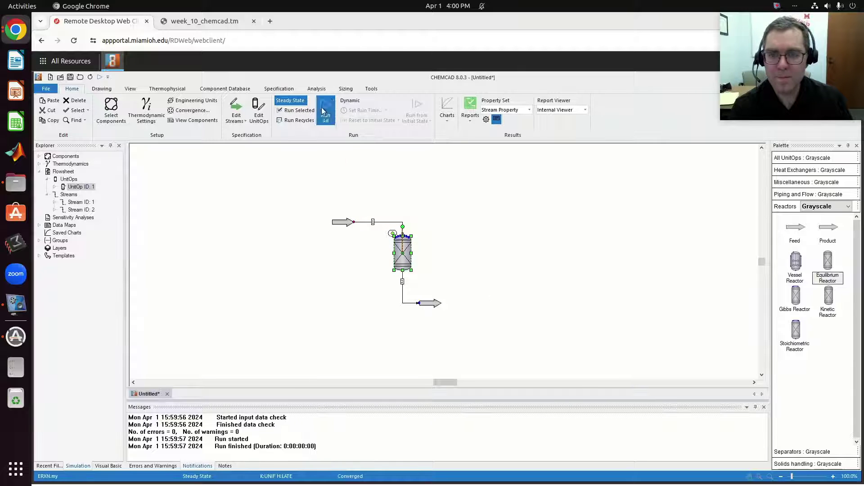
Examine the calculated overall ideal gas heat of reaction in the reactor's additional specifications.
double_click(408, 257)
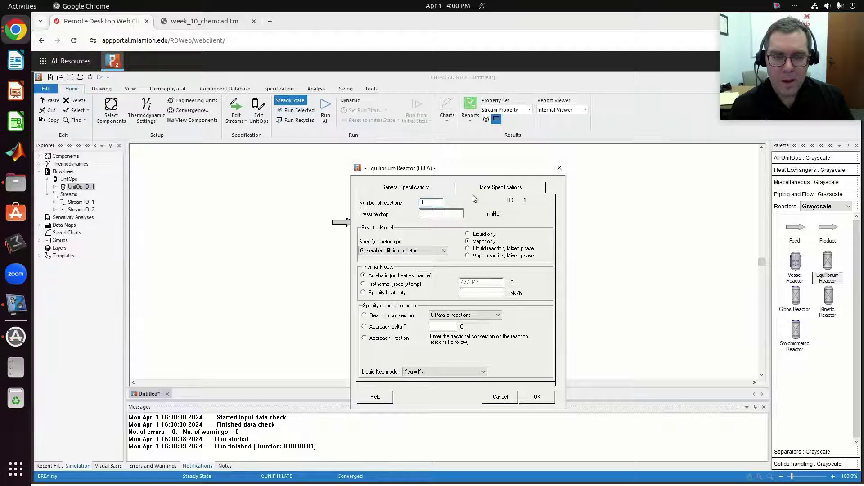
click(487, 188)
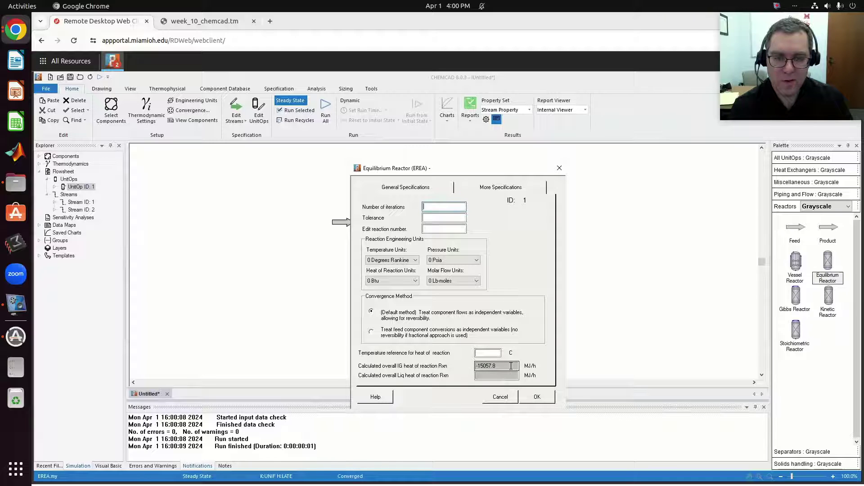
drag(515, 367, 465, 367)
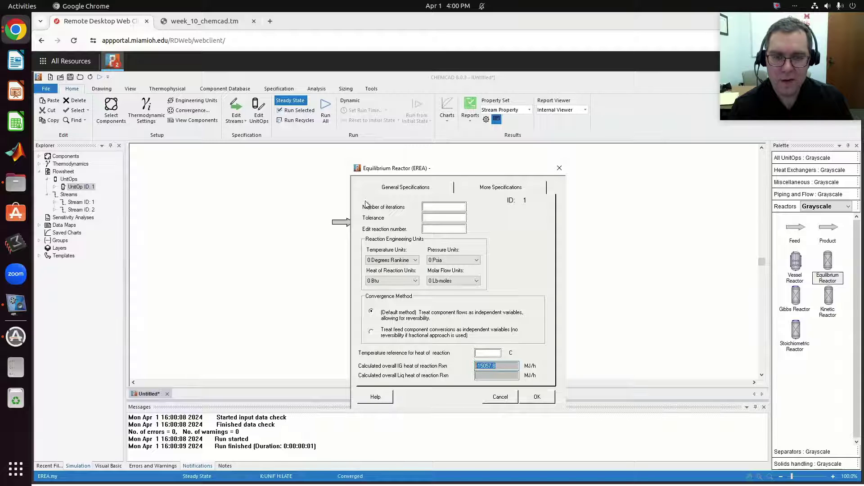
click(393, 186)
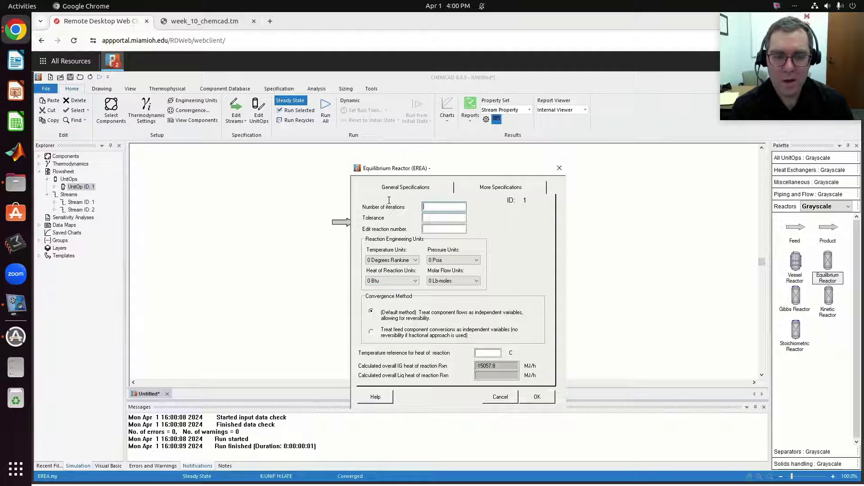
Accept the Equilibrium Reactor's settings and reaction data, and check the product stream's temperature, enthalpy and component flows.
click(413, 189)
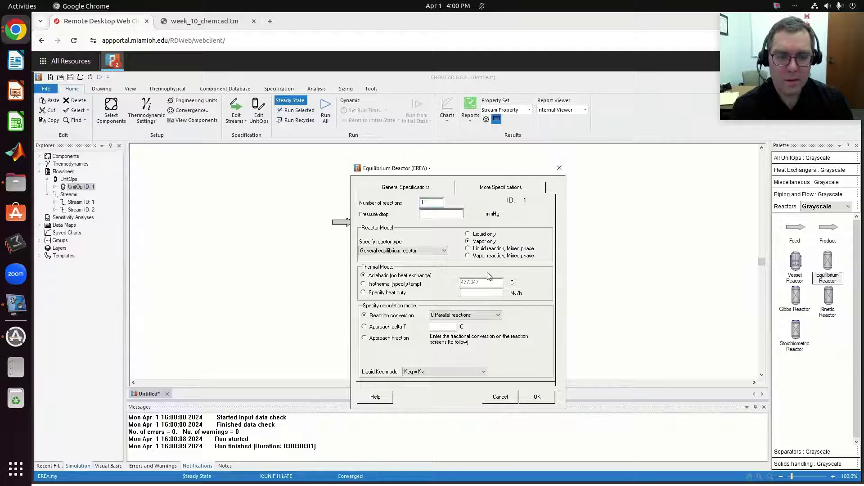
click(539, 397)
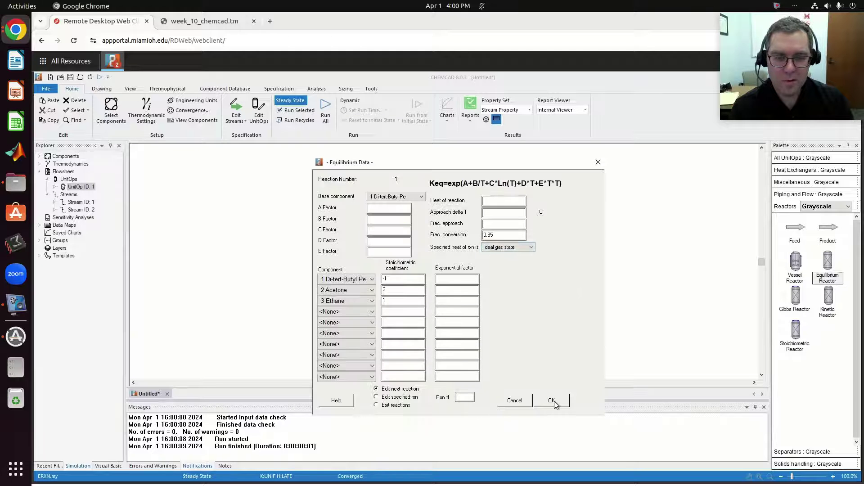
click(554, 401)
click(435, 305)
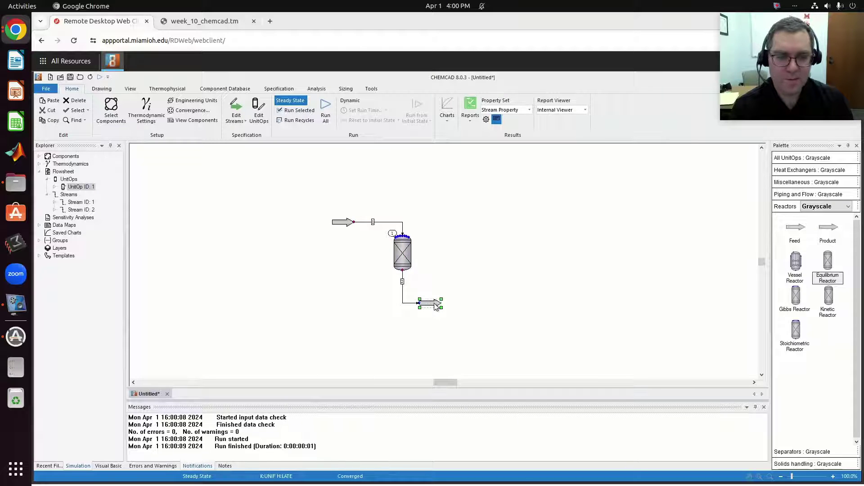
double_click(435, 305)
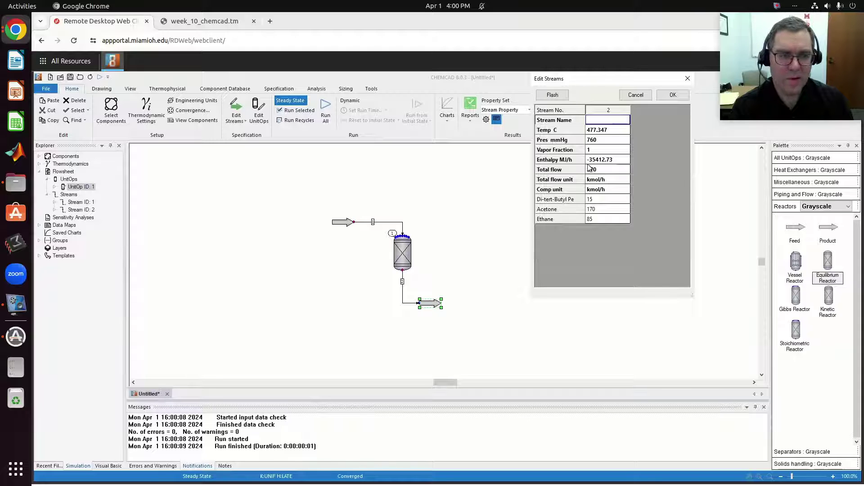
click(672, 95)
click(442, 274)
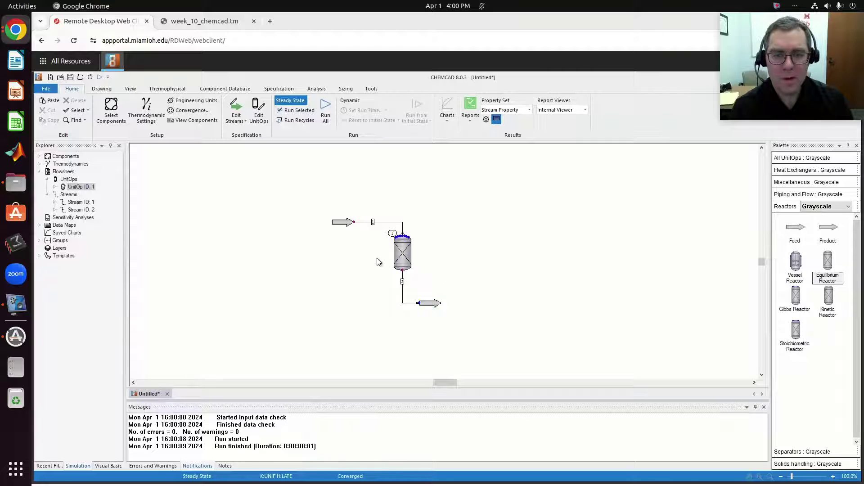
Set the Equilibrium Reactor's model to vapor reaction with mixed phase, keep the reaction data, and run the whole flowsheet.
double_click(401, 252)
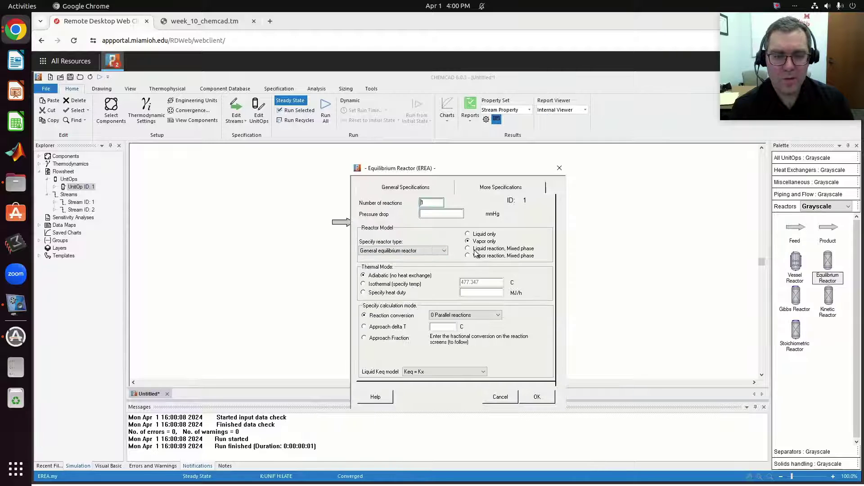
click(471, 258)
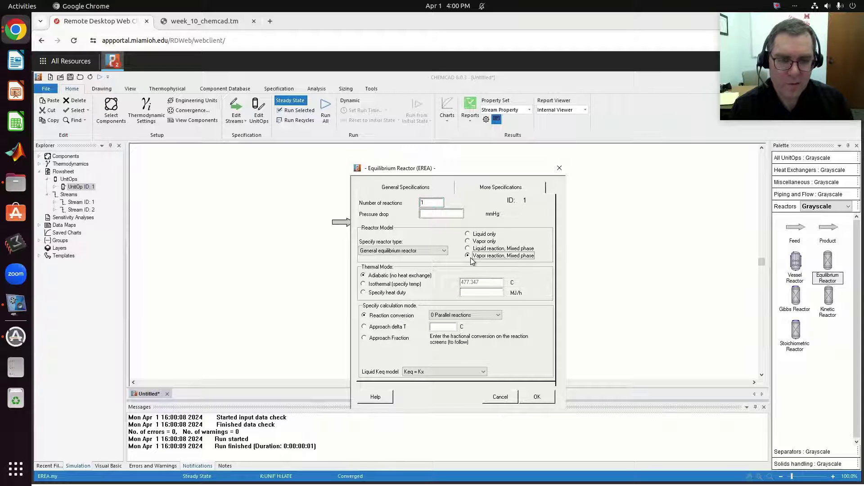
click(530, 400)
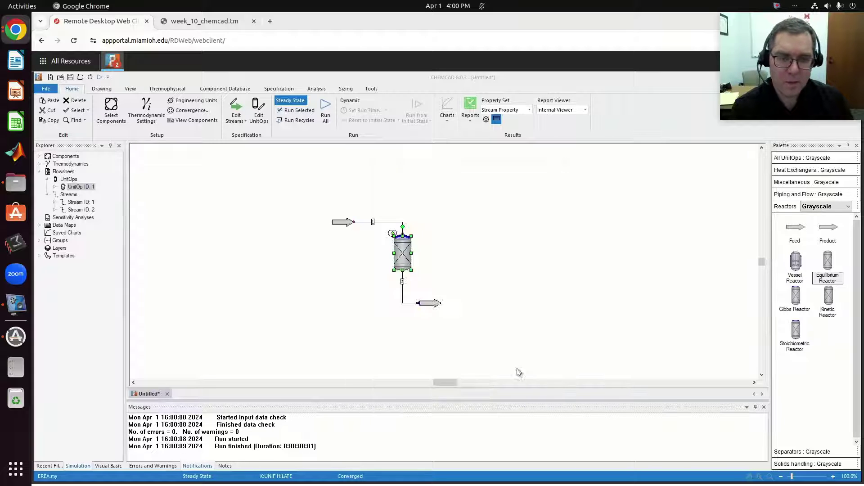
click(552, 400)
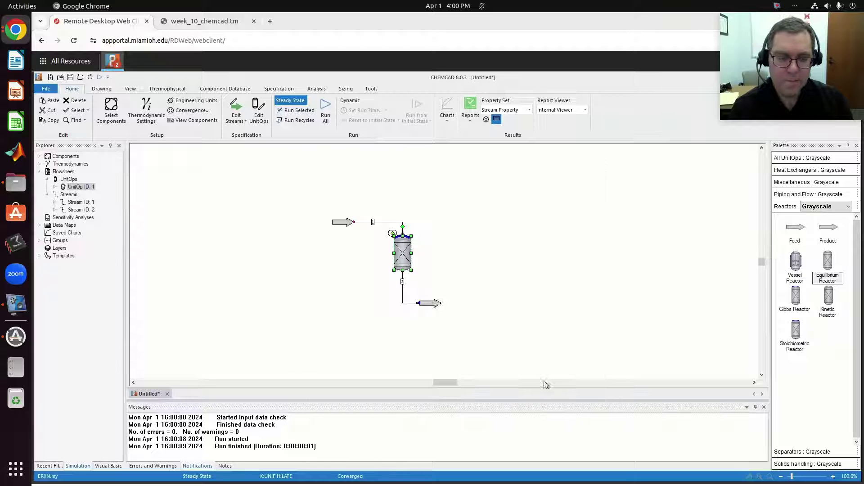
click(326, 113)
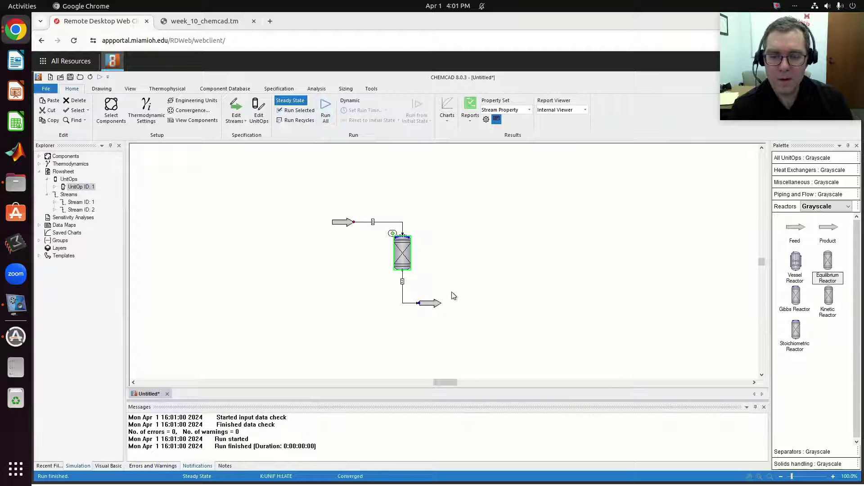
Check the product stream's conditions and the reactor's calculated overall heats of reaction for the mixed-phase vapor model.
double_click(429, 303)
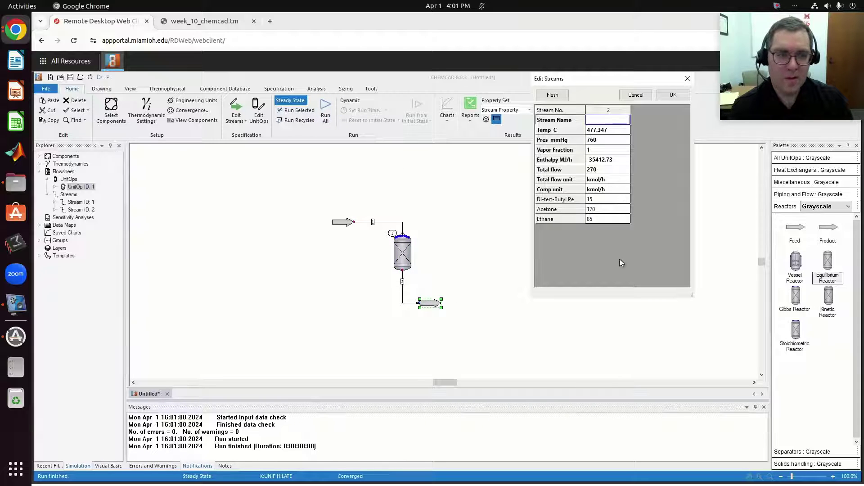
click(672, 95)
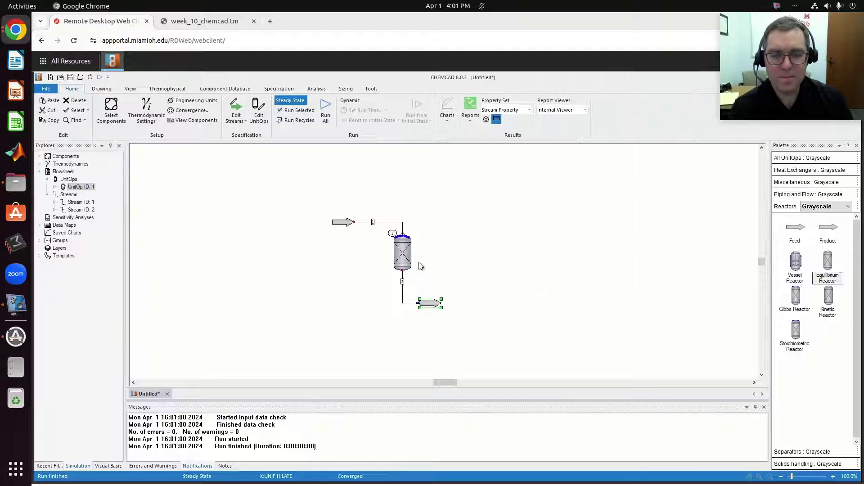
double_click(403, 254)
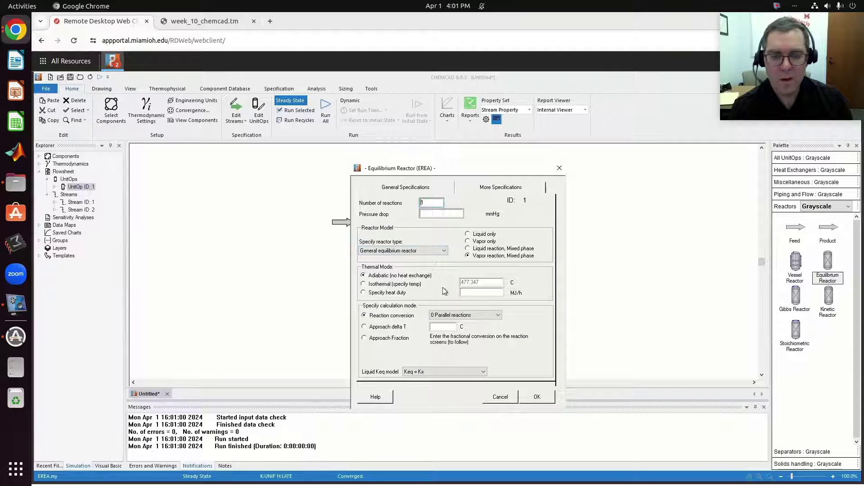
click(503, 188)
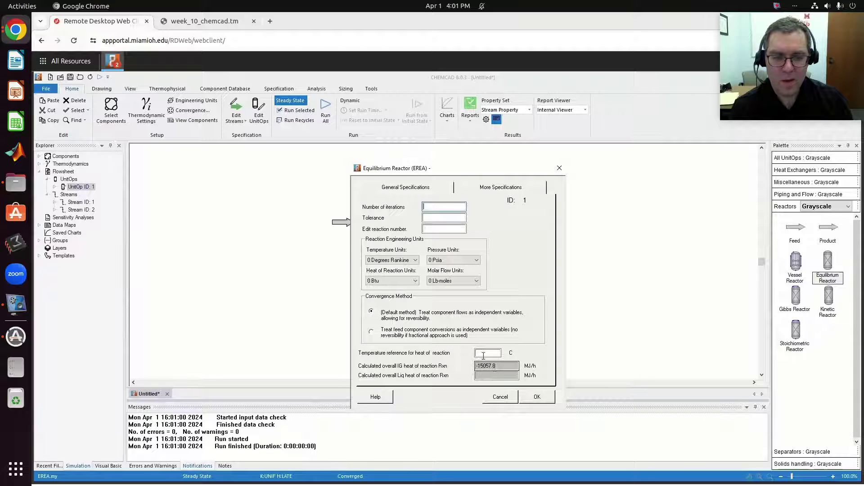
click(405, 188)
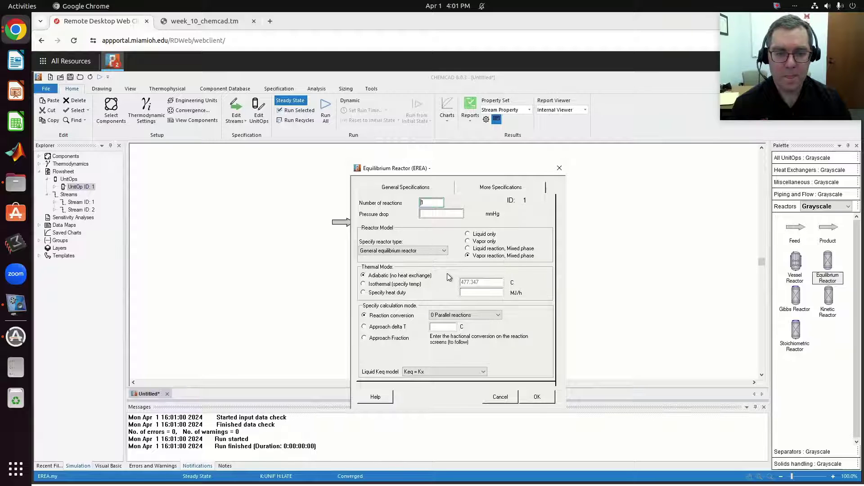
Switch the Equilibrium Reactor's model to liquid only, keep the reaction data, and run the whole flowsheet.
click(468, 234)
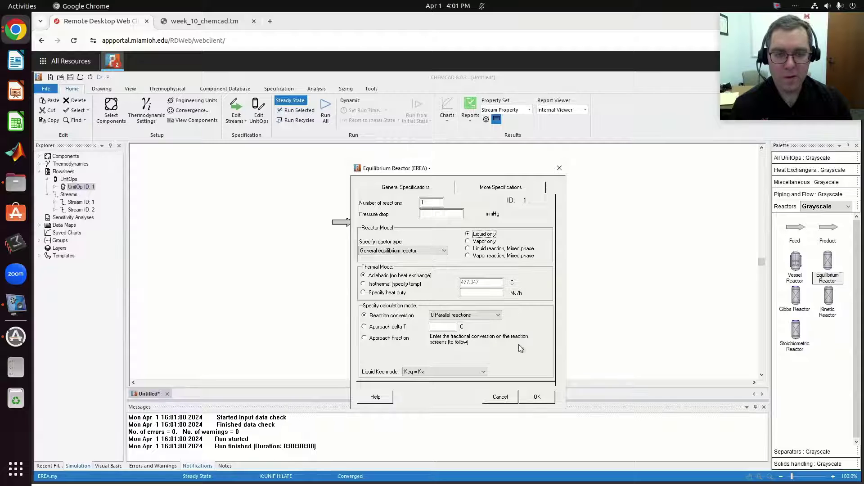
click(547, 399)
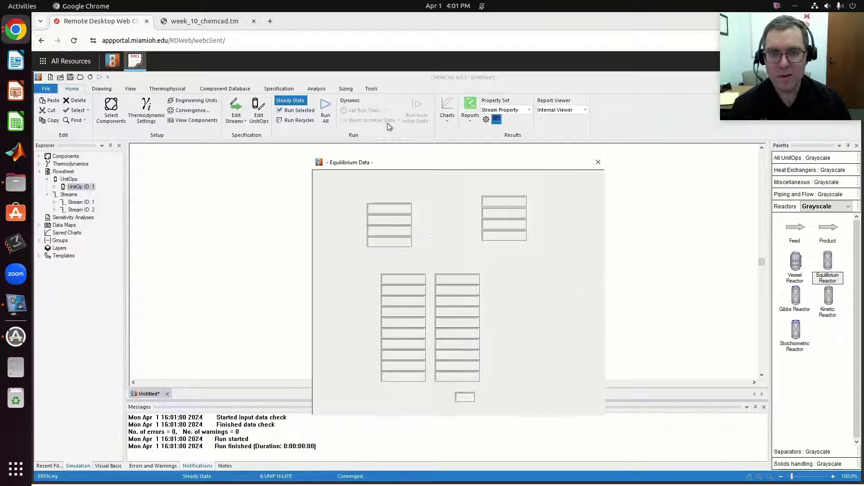
click(552, 400)
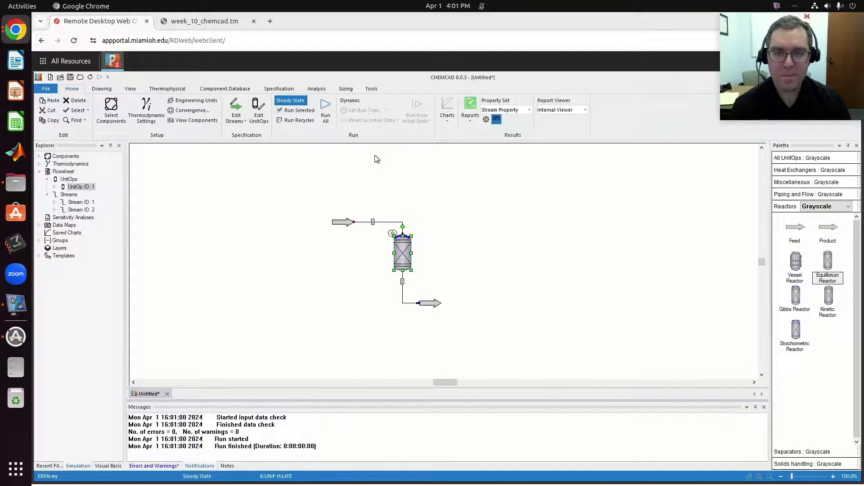
click(325, 110)
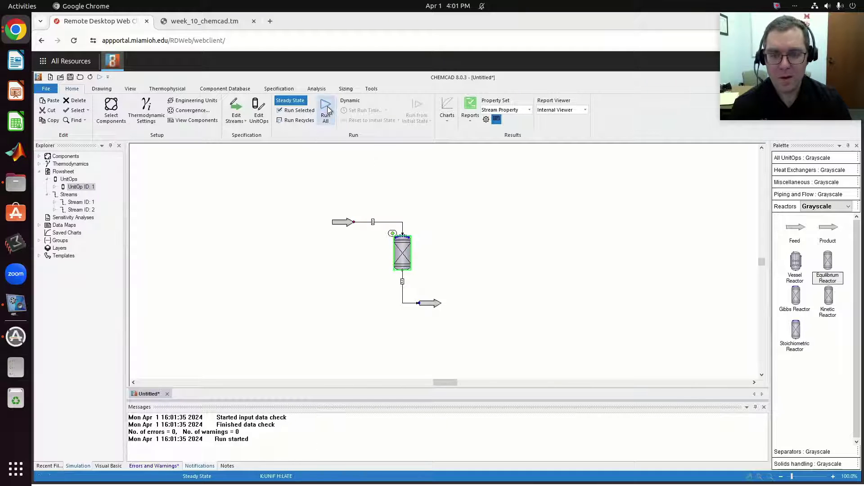
Check the liquid-only run's product stream and reactor temperature, and compare the calculated ideal gas and liquid heats of reaction.
double_click(430, 304)
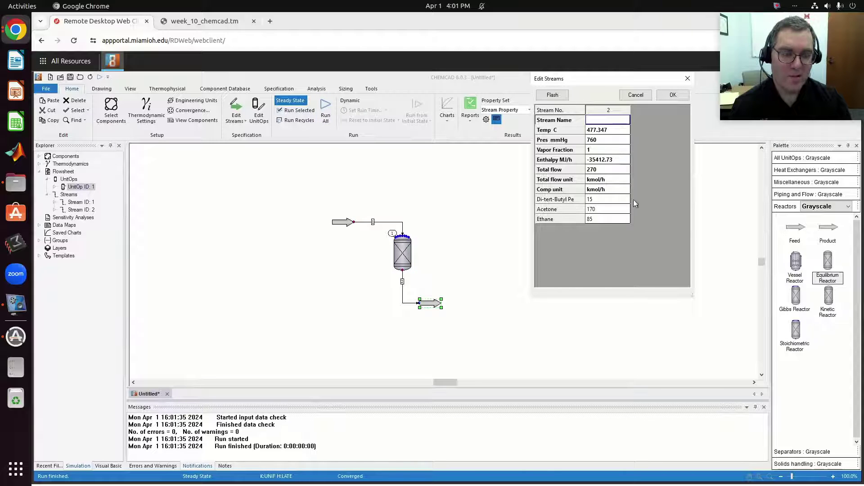
click(671, 93)
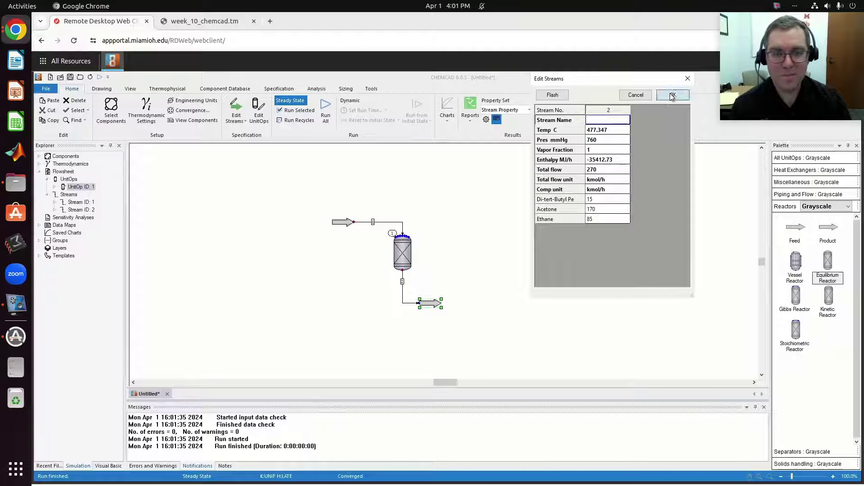
double_click(405, 255)
click(501, 187)
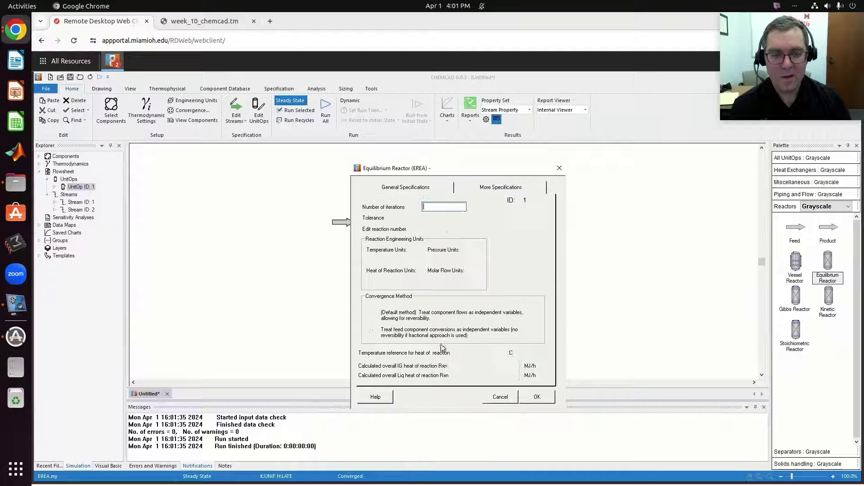
click(425, 193)
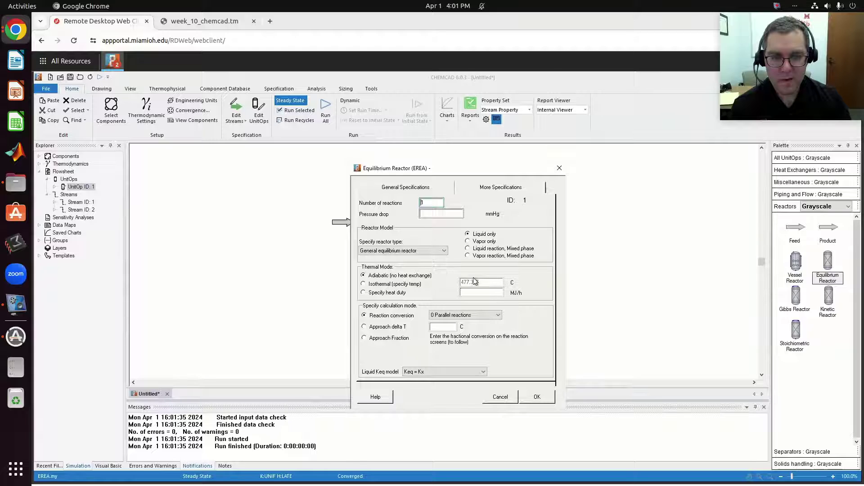
click(480, 188)
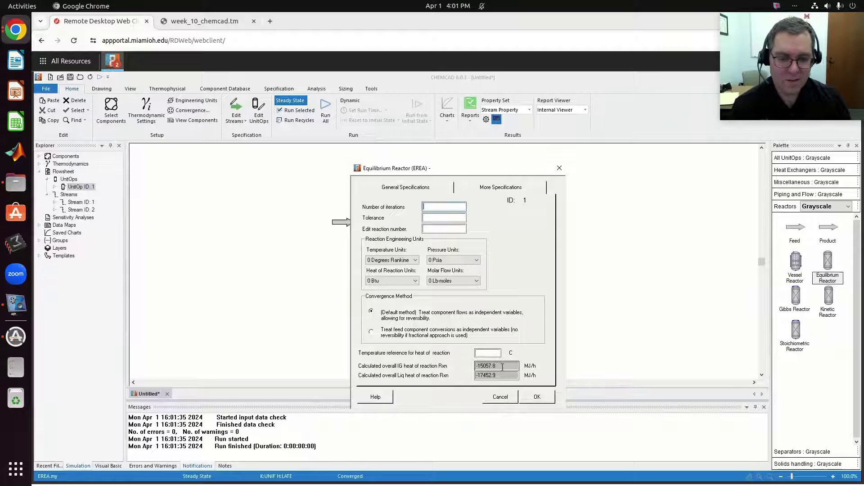
drag(502, 375, 470, 376)
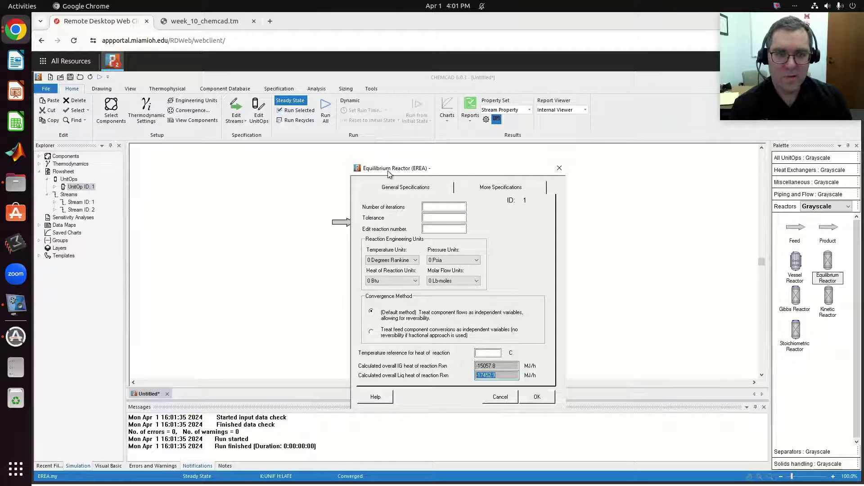
Return the Equilibrium Reactor's model to vapor only and accept its settings with the existing reaction data.
click(419, 189)
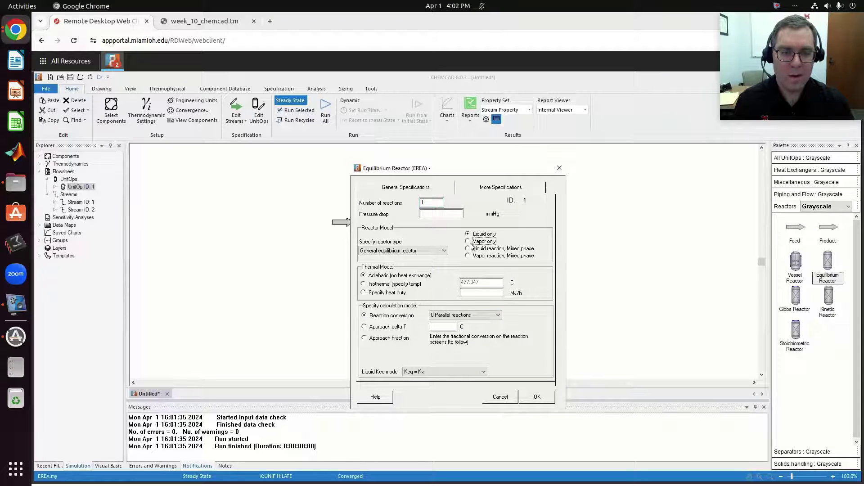
click(536, 397)
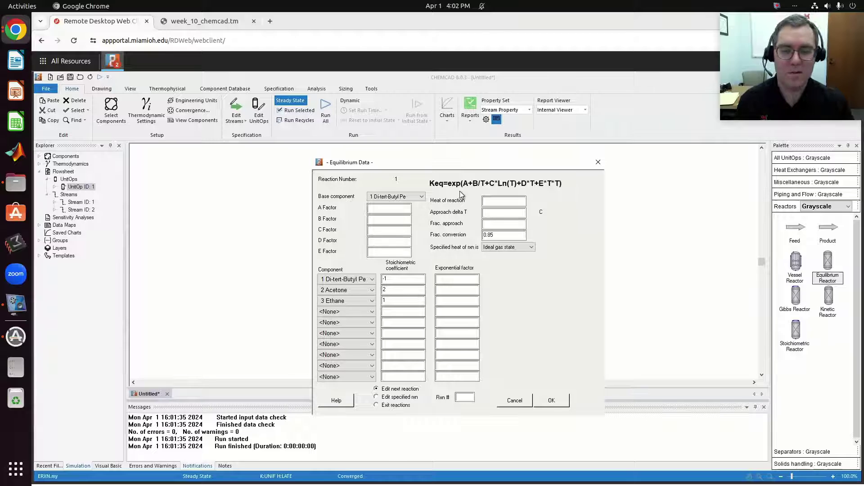
click(552, 401)
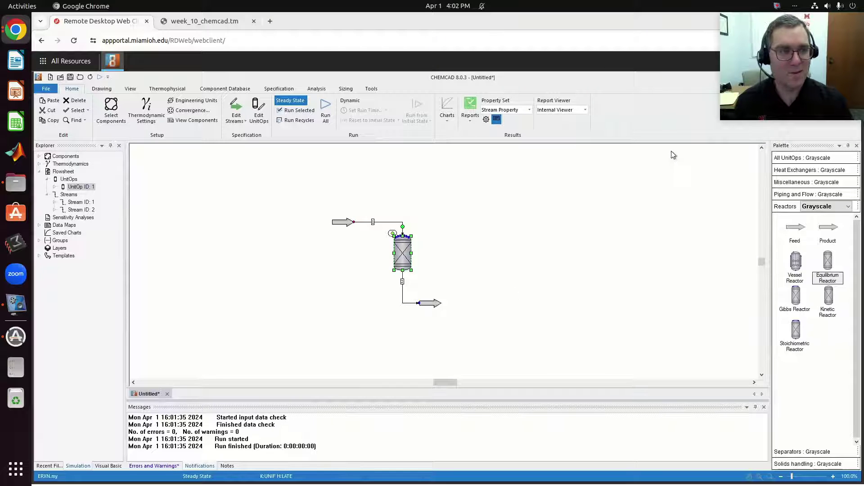
click(776, 7)
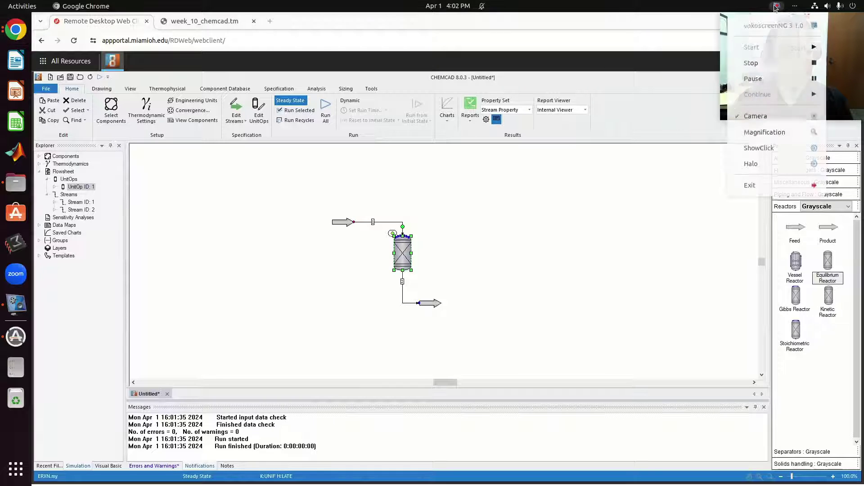